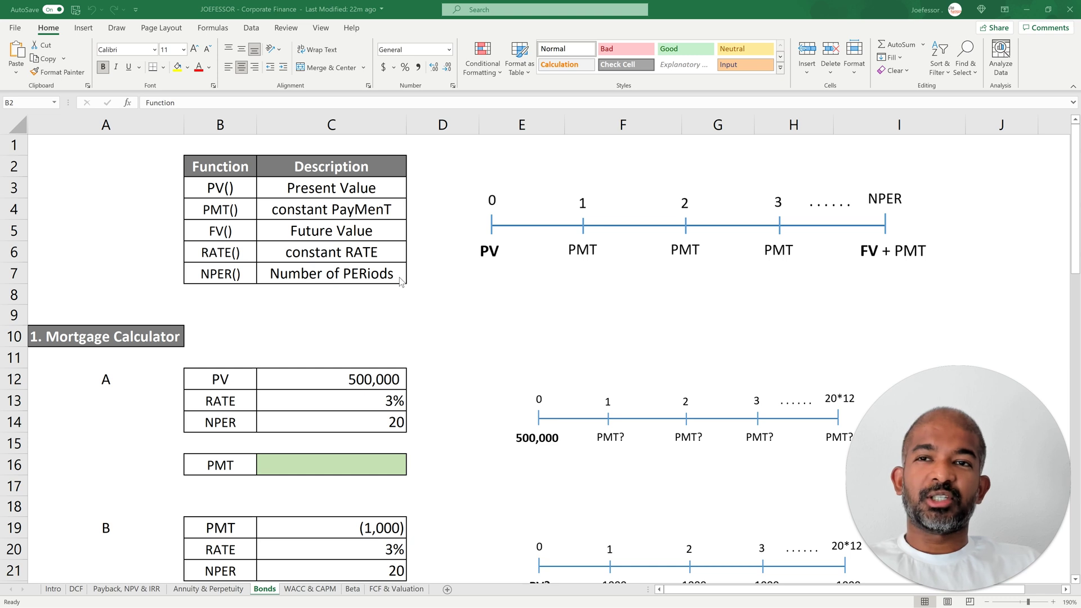
# Start a PMT formula in C16 for mortgage case A, using the annual rate in C13 divided by 12 as the rate
pyautogui.scroll(-1, 408, 275)
pyautogui.scroll(1, 372, 282)
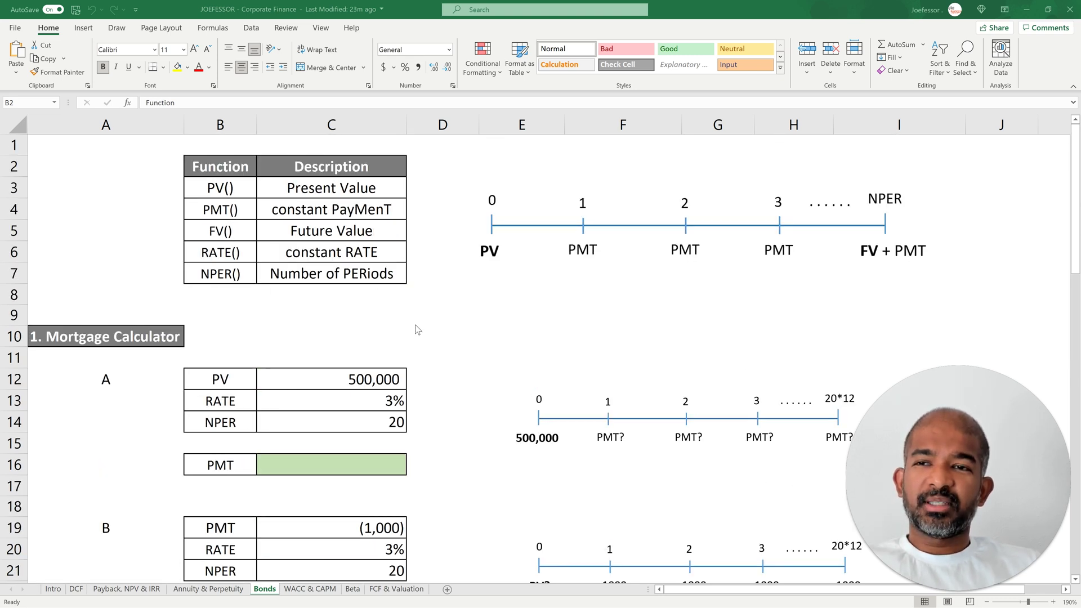
pyautogui.scroll(-2, 417, 329)
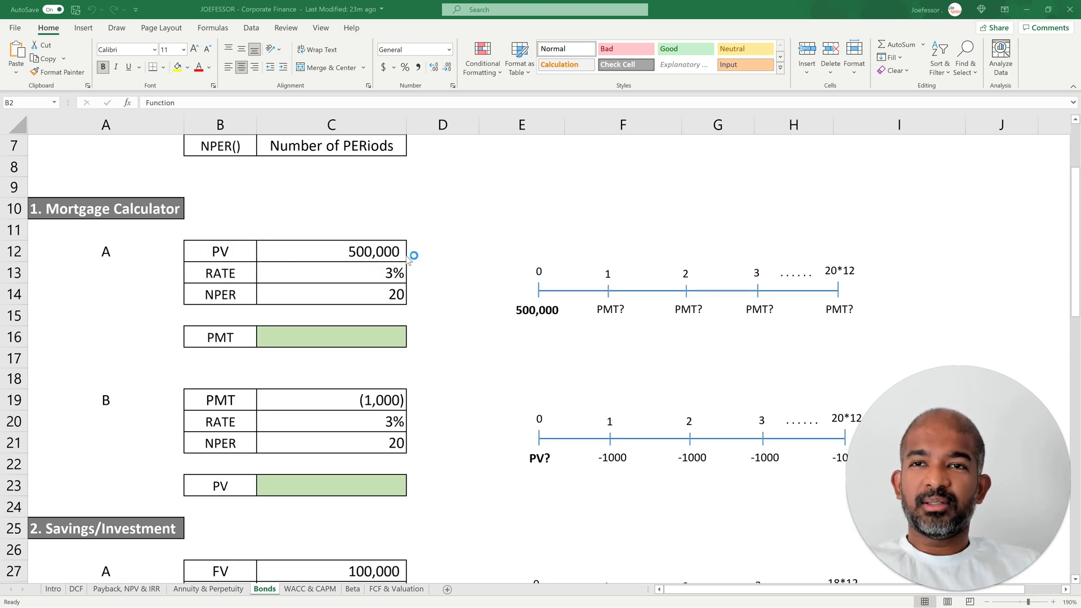
pyautogui.click(334, 336)
pyautogui.click(334, 337)
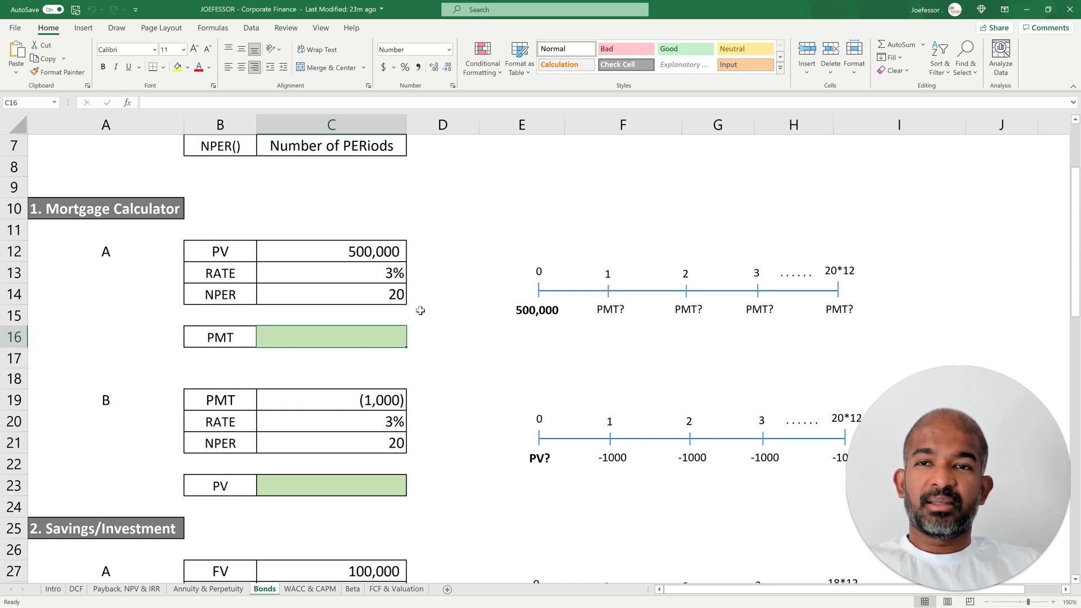
pyautogui.click(351, 275)
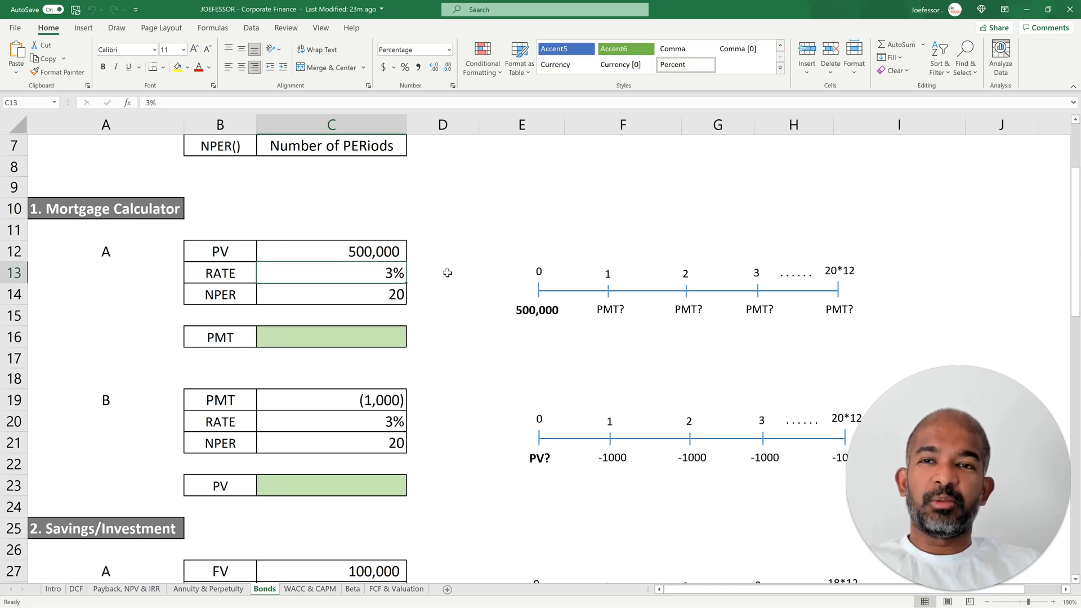
pyautogui.click(385, 340)
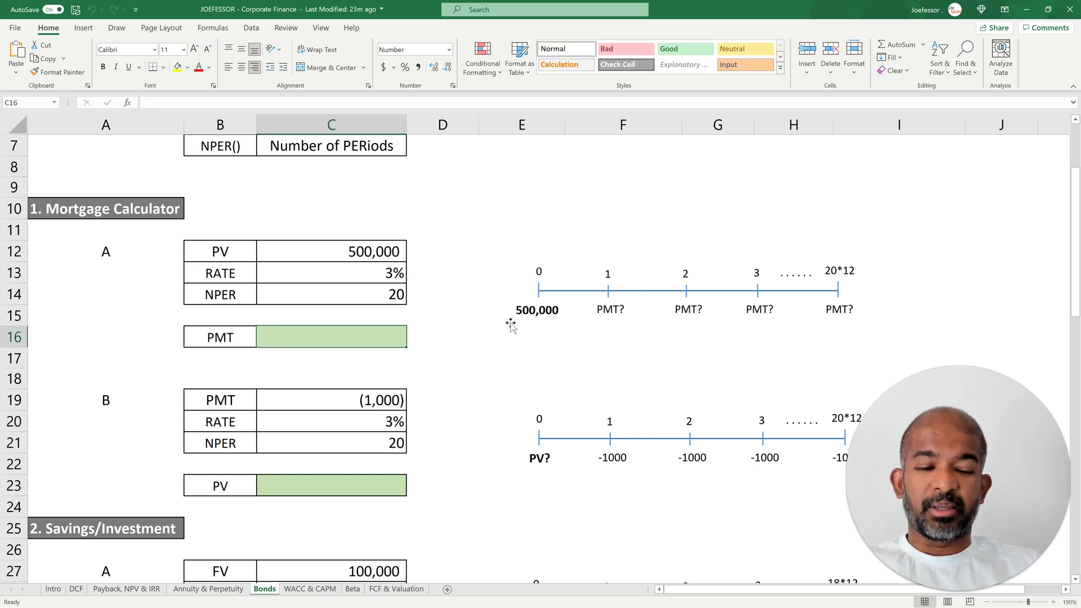
pyautogui.write('=')
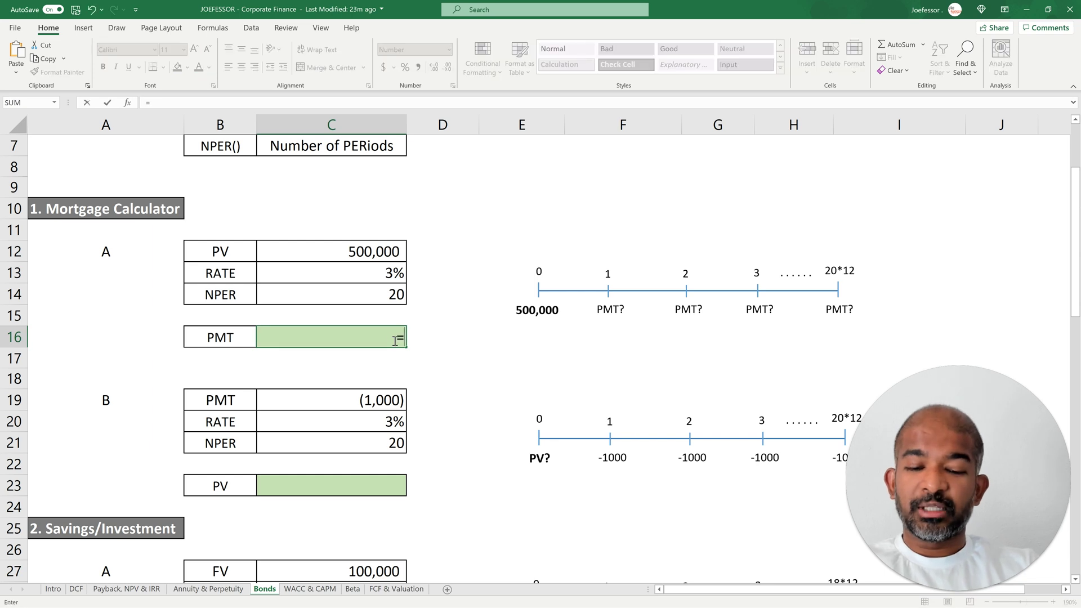
pyautogui.write('pmt(')
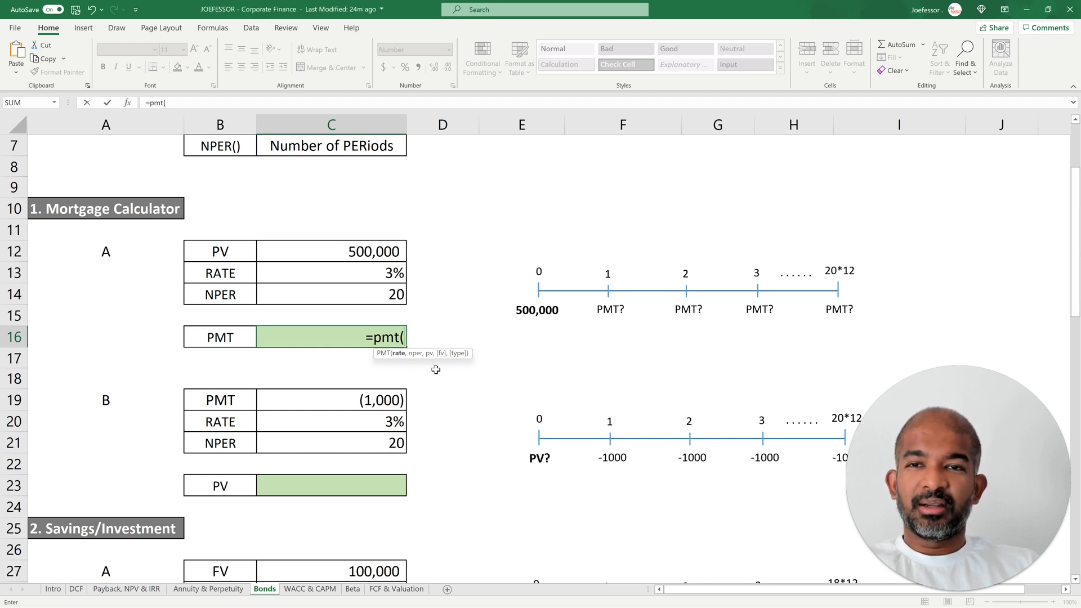
pyautogui.scroll(2, 395, 374)
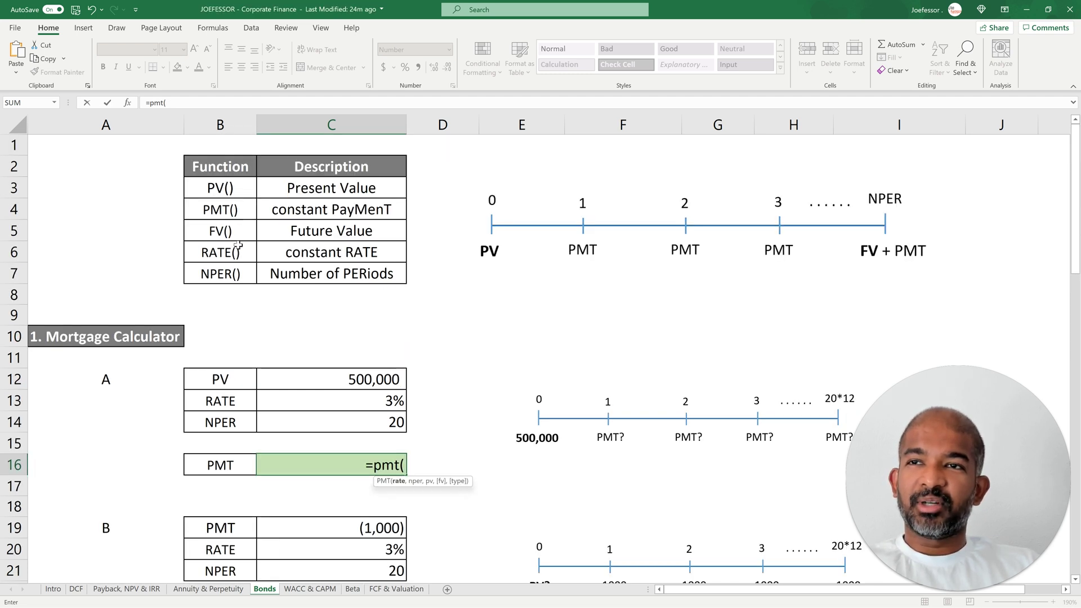
pyautogui.scroll(-1, 307, 317)
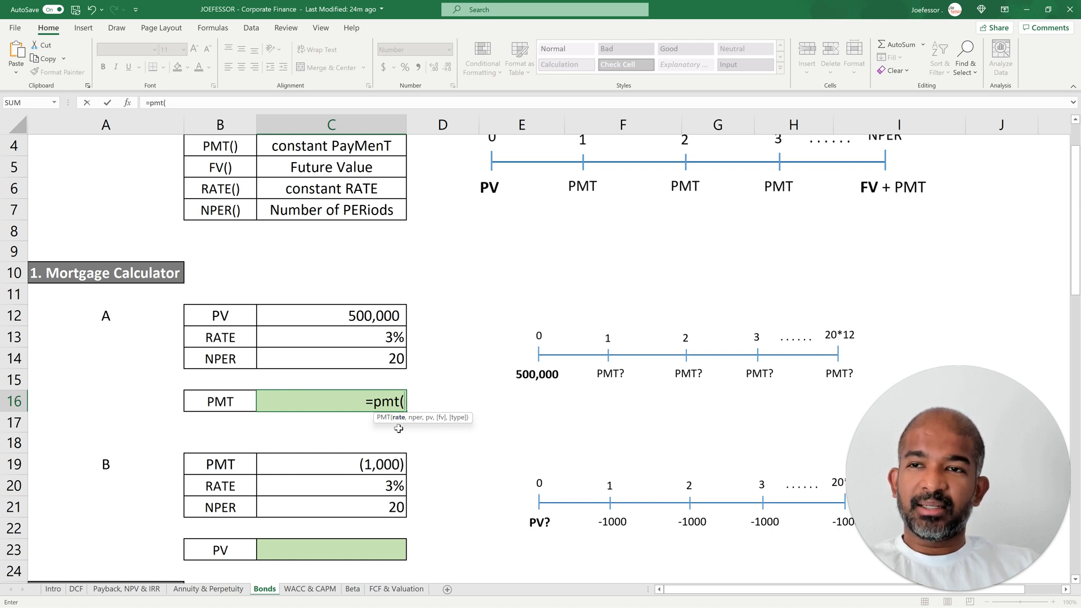
pyautogui.click(377, 337)
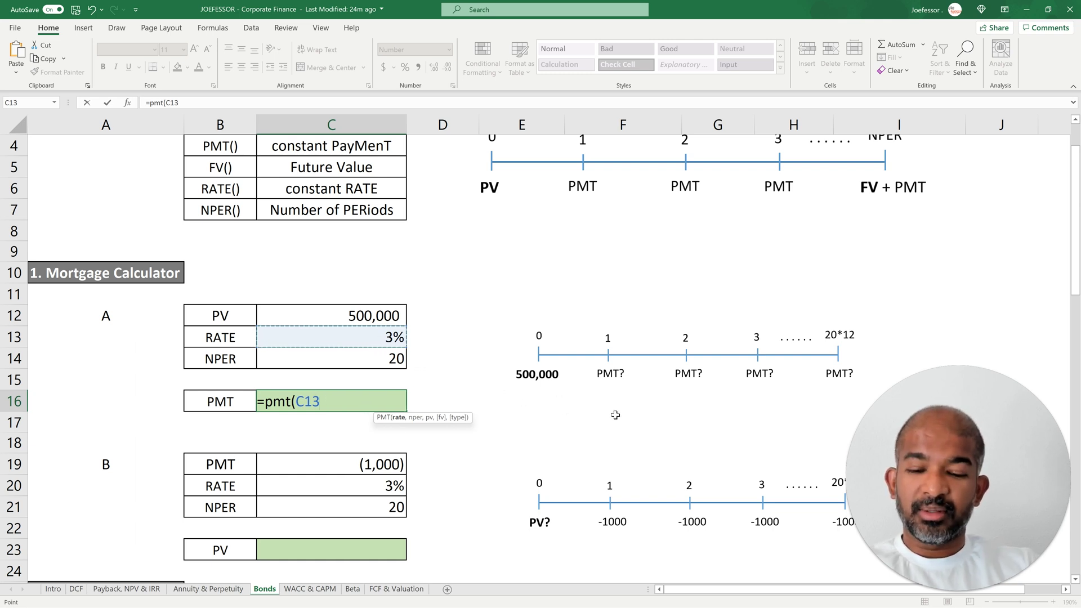
pyautogui.write('/12,')
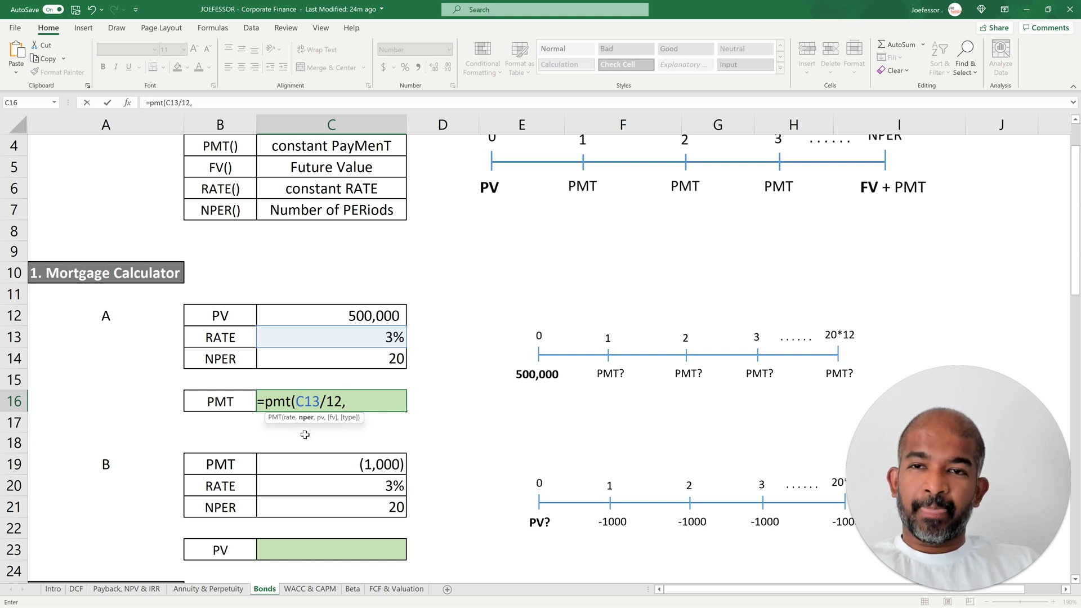
# Complete the C16 PMT formula with C14*12 periods, present value C12, an empty future value and type 0 for end-of-period payments
pyautogui.click(392, 364)
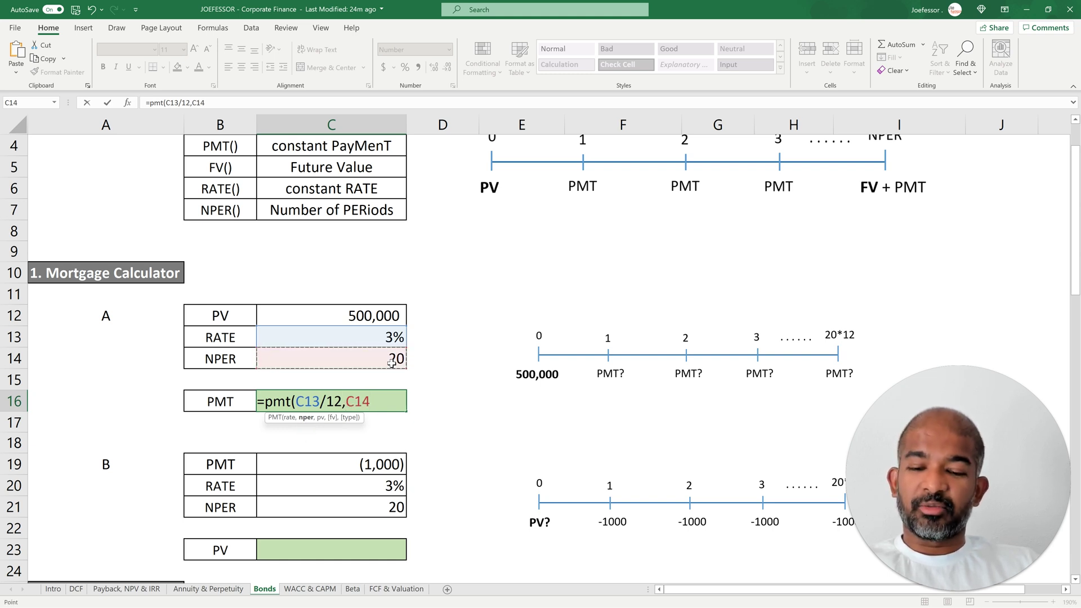
pyautogui.write('*12')
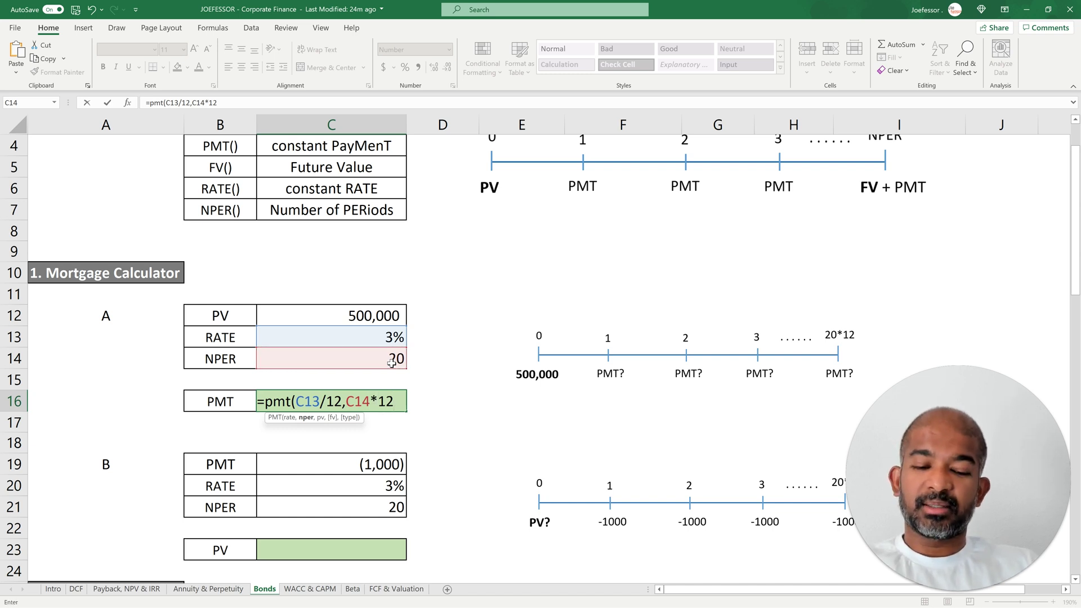
pyautogui.write(',')
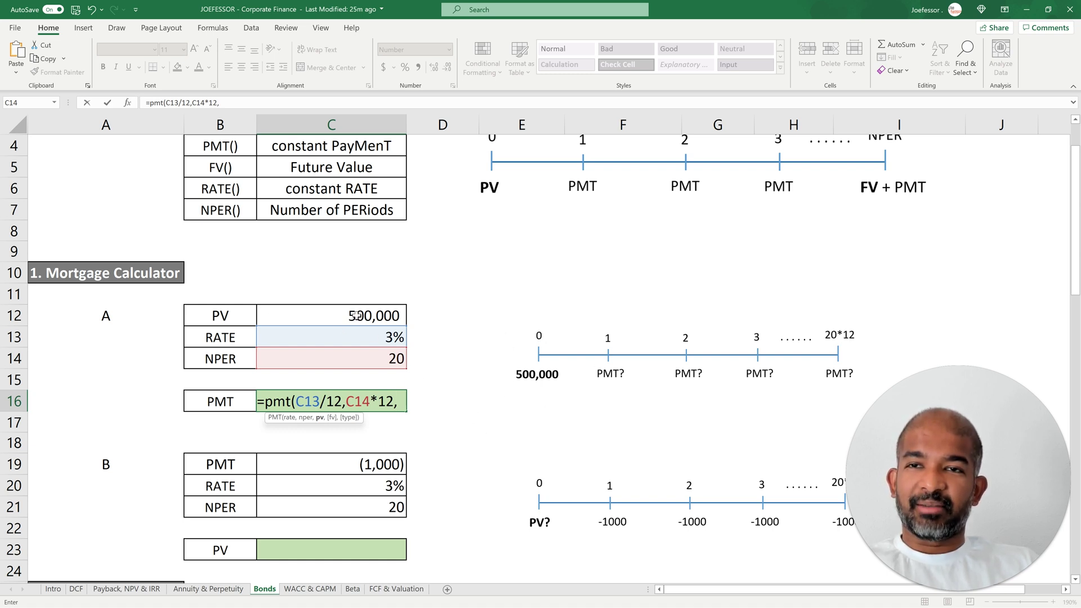
pyautogui.click(357, 316)
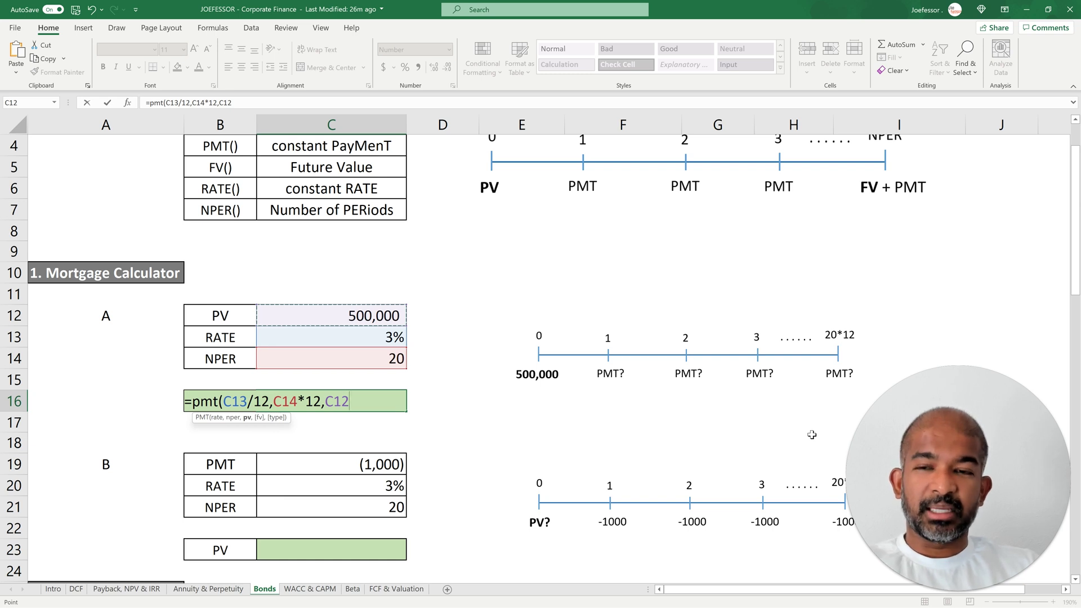
pyautogui.write(',')
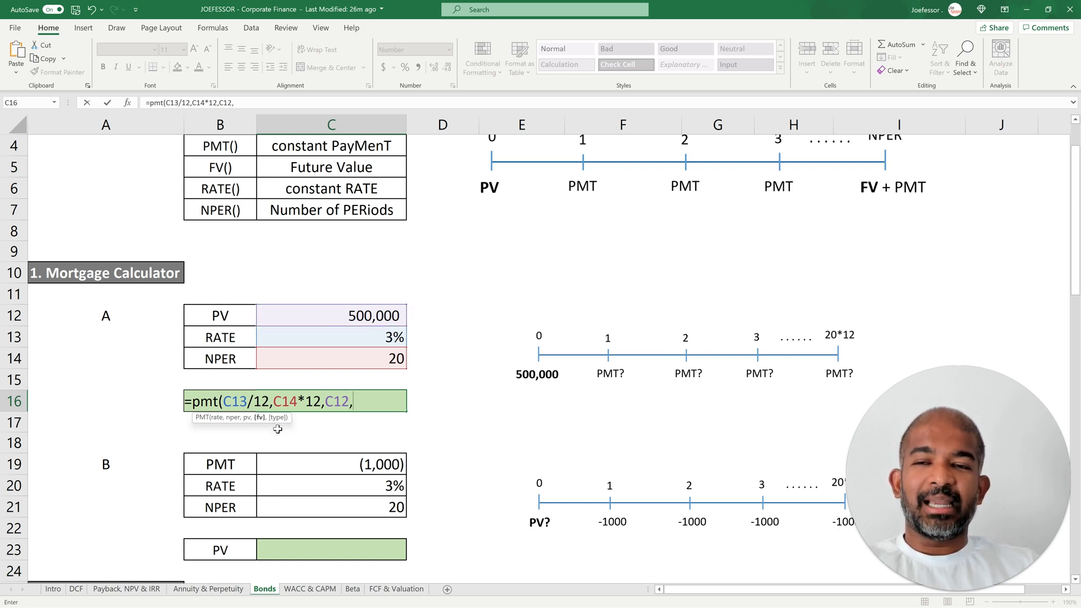
pyautogui.write(',')
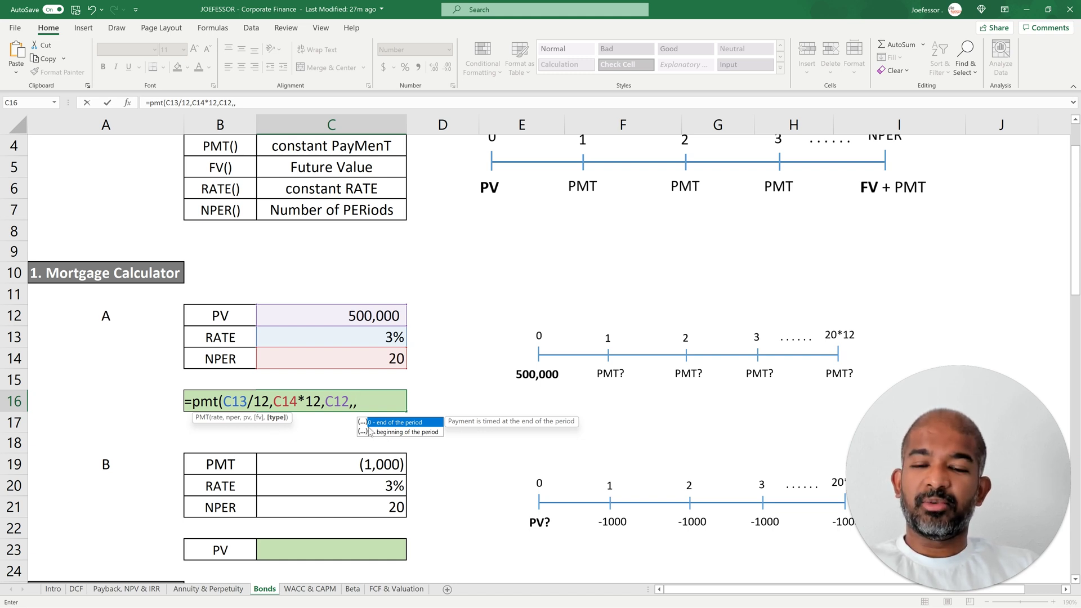
pyautogui.write('0')
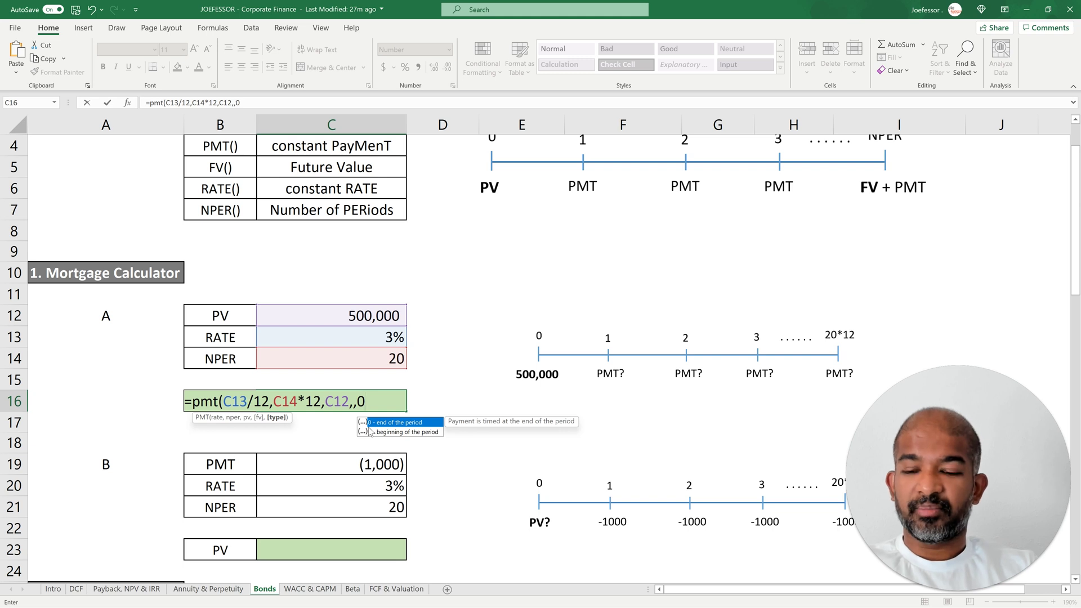
pyautogui.write(')')
pyautogui.press('Return')
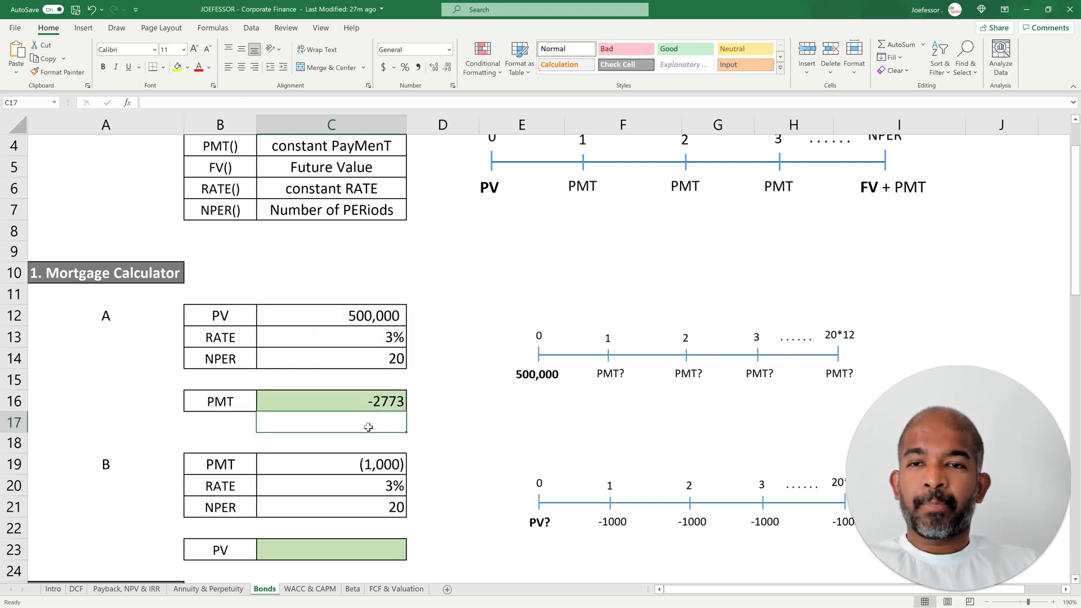
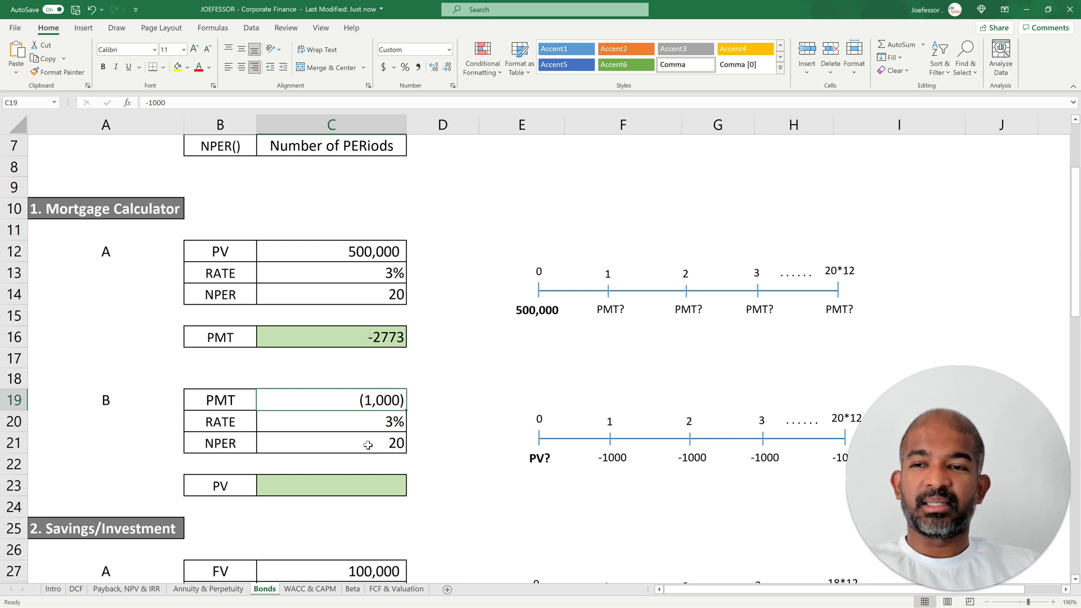
# Calculate the present value for mortgage case B in C23 with =PV(C20/12,C21*12,C19)
pyautogui.click(367, 483)
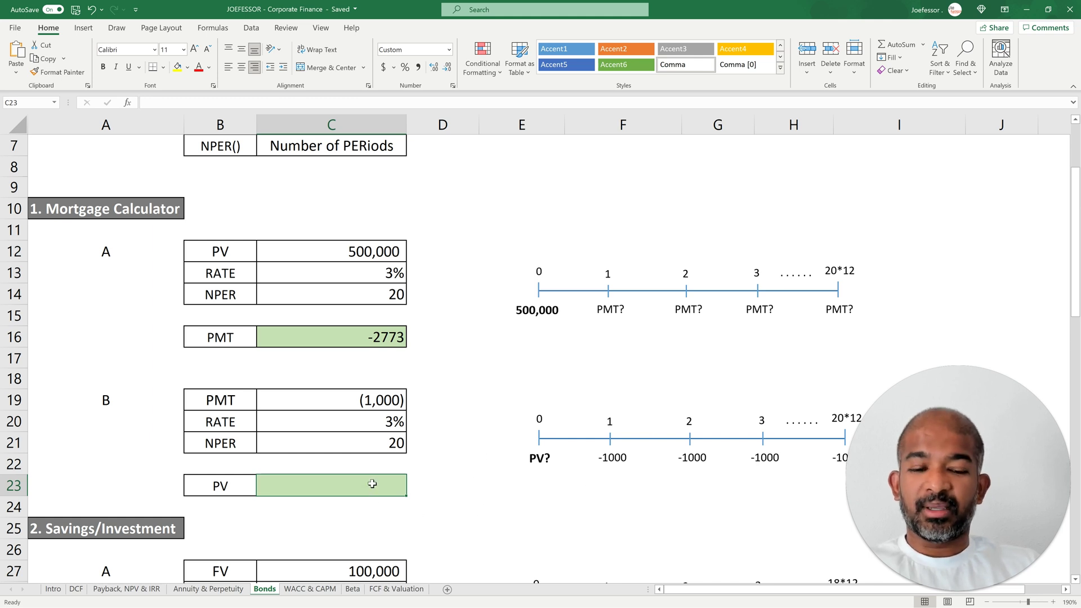
pyautogui.write('=pv(')
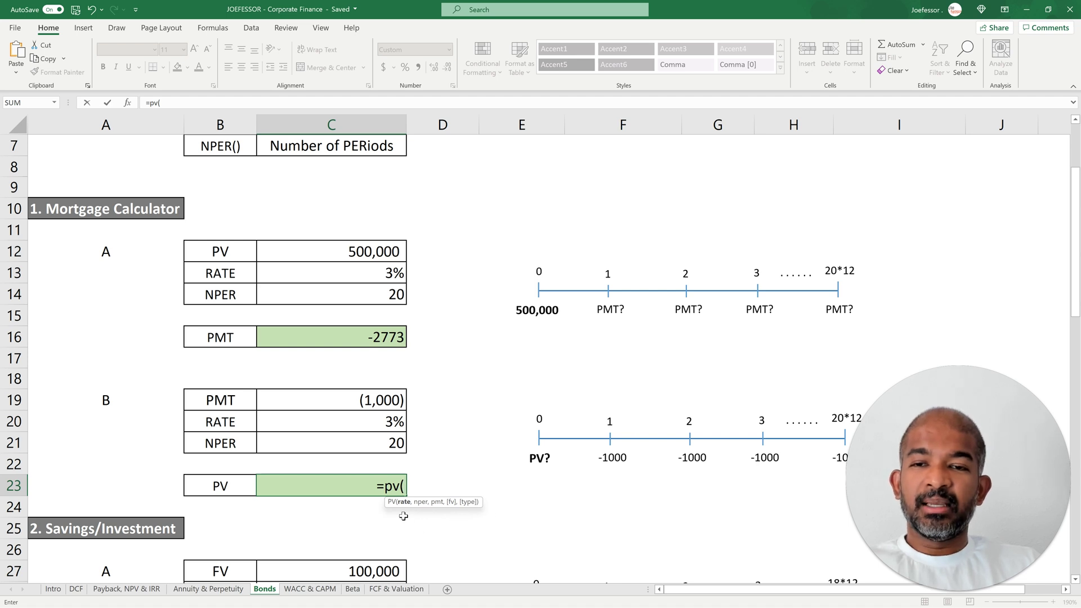
pyautogui.click(362, 421)
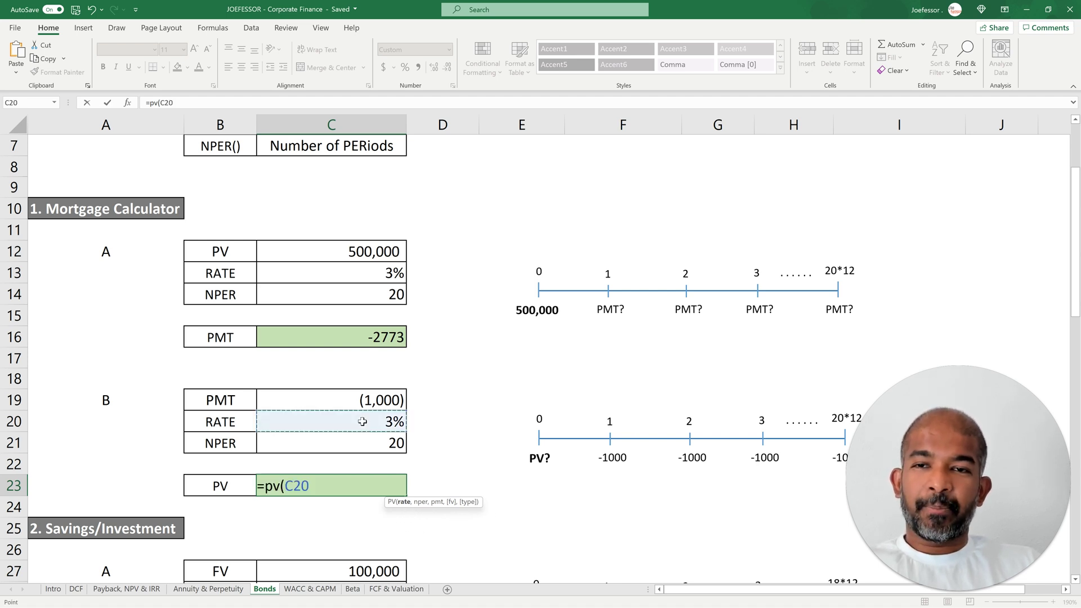
pyautogui.write('/')
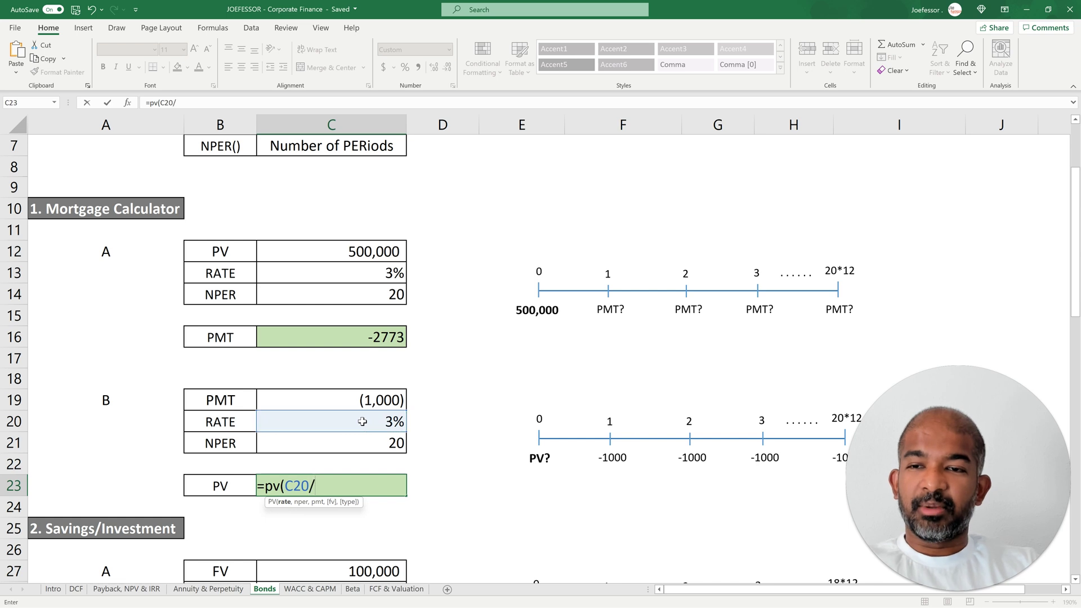
pyautogui.write('12')
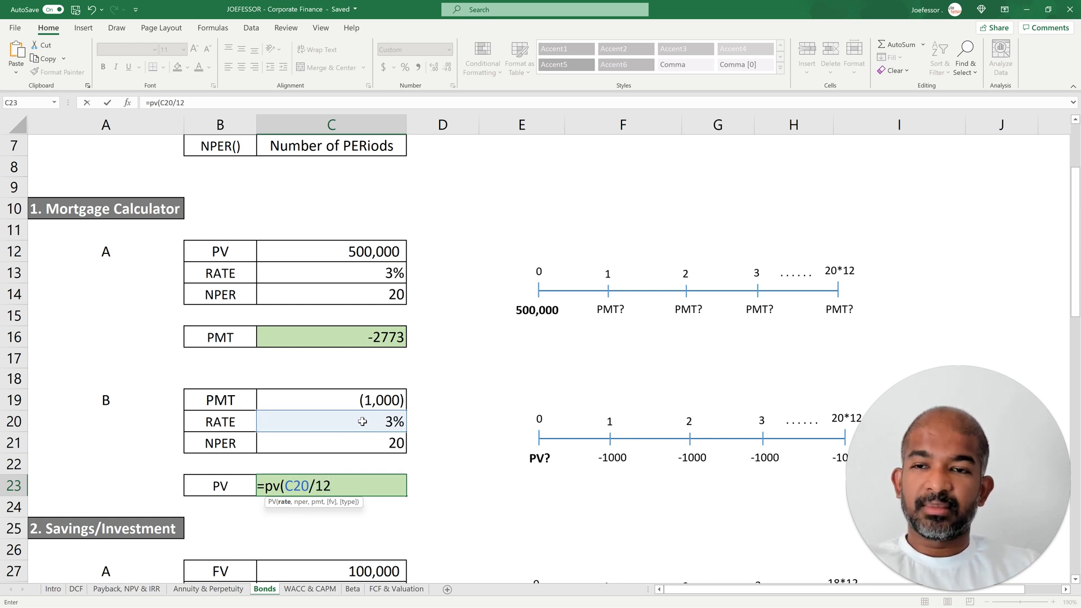
pyautogui.write(',')
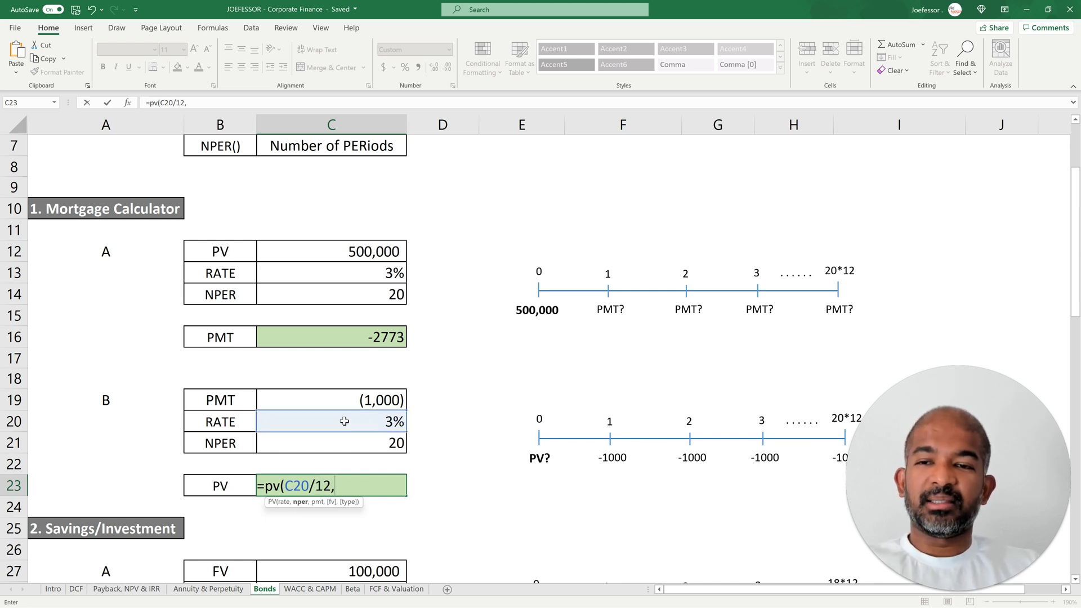
pyautogui.click(374, 442)
pyautogui.write('*12')
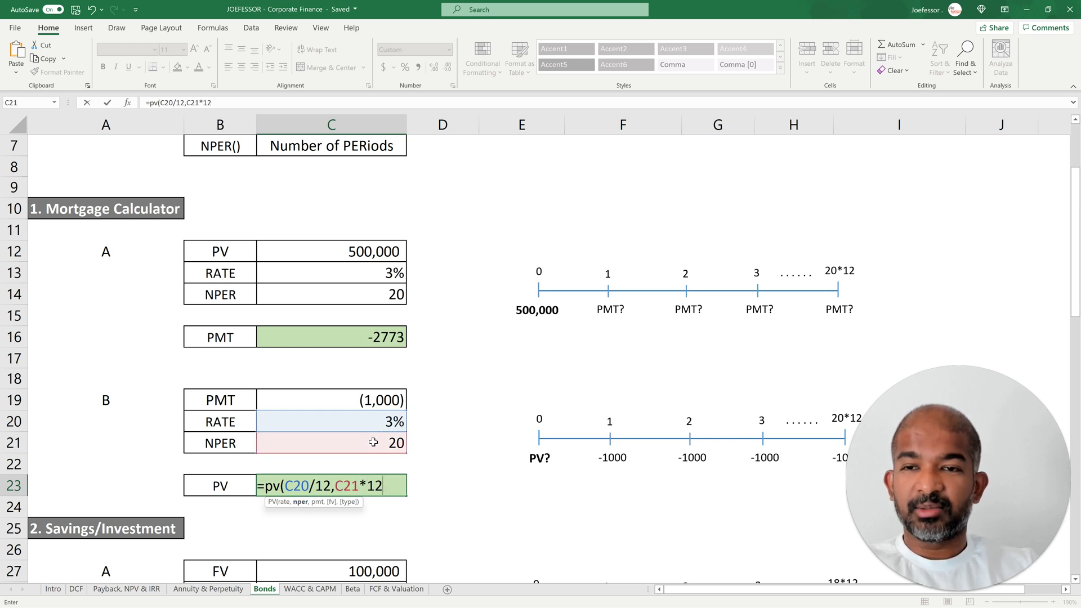
pyautogui.write(',')
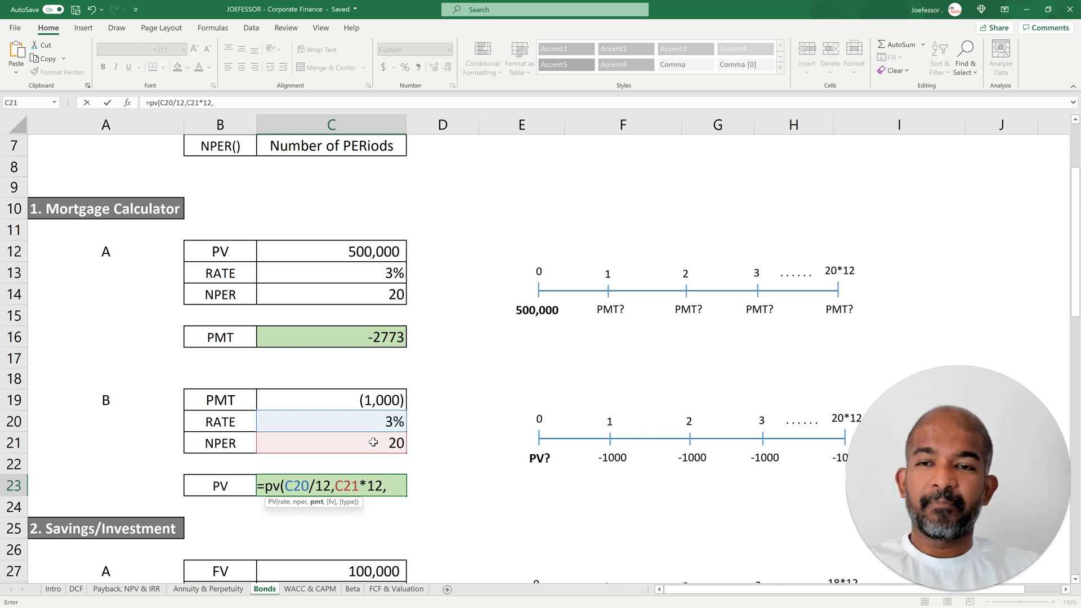
pyautogui.click(381, 402)
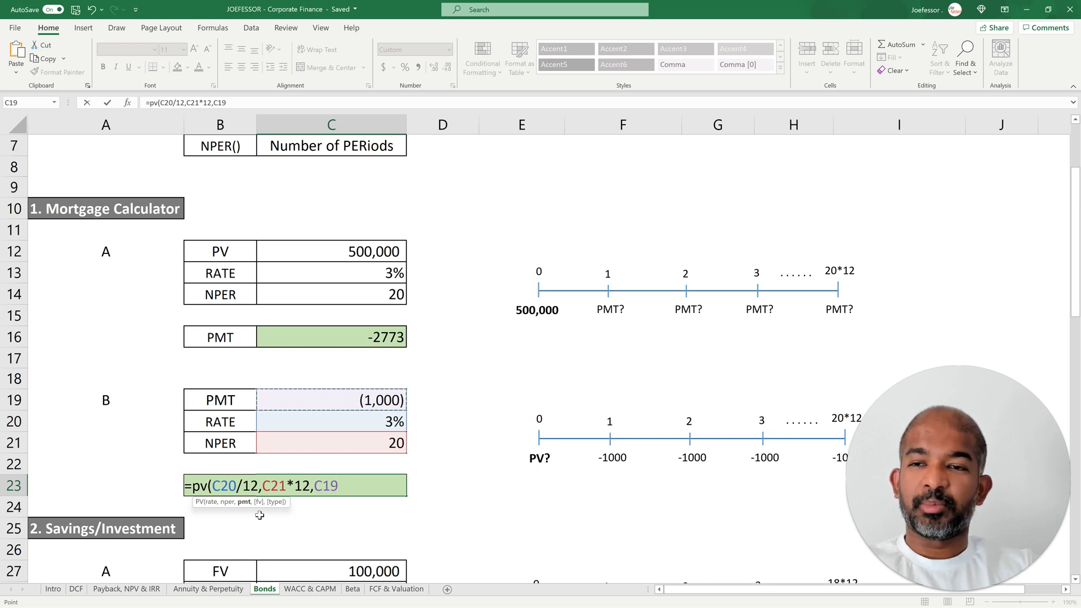
pyautogui.write(')')
pyautogui.hotkey('ctrl', 'Return')
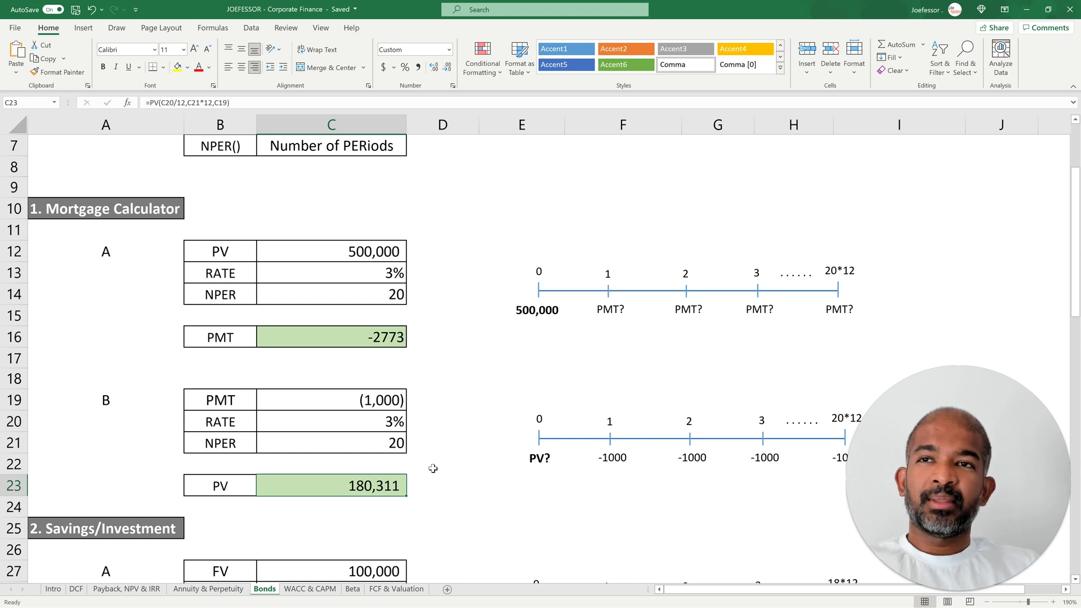
# Start a PMT formula in C31 for savings case A, using the annual rate in C28 divided by 12 as the rate
pyautogui.scroll(1, 192, 283)
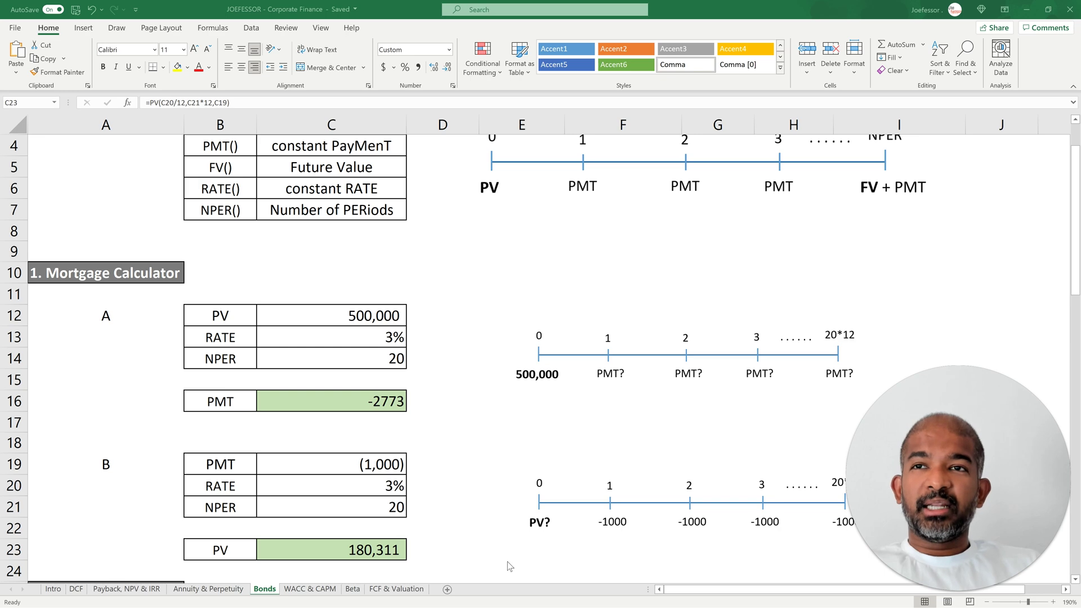
pyautogui.scroll(-4, 483, 563)
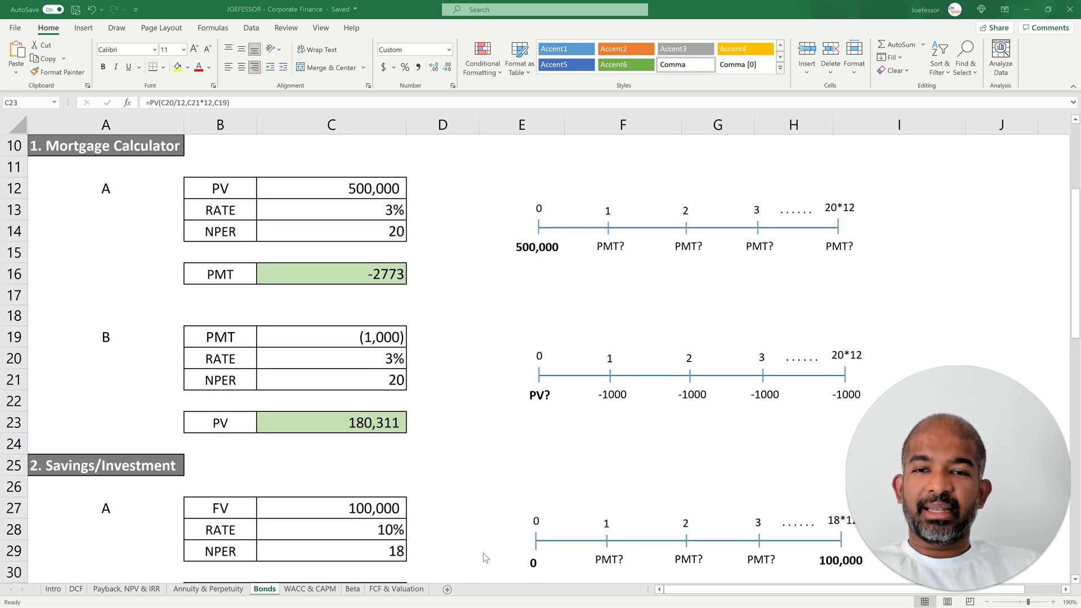
pyautogui.scroll(-3, 483, 553)
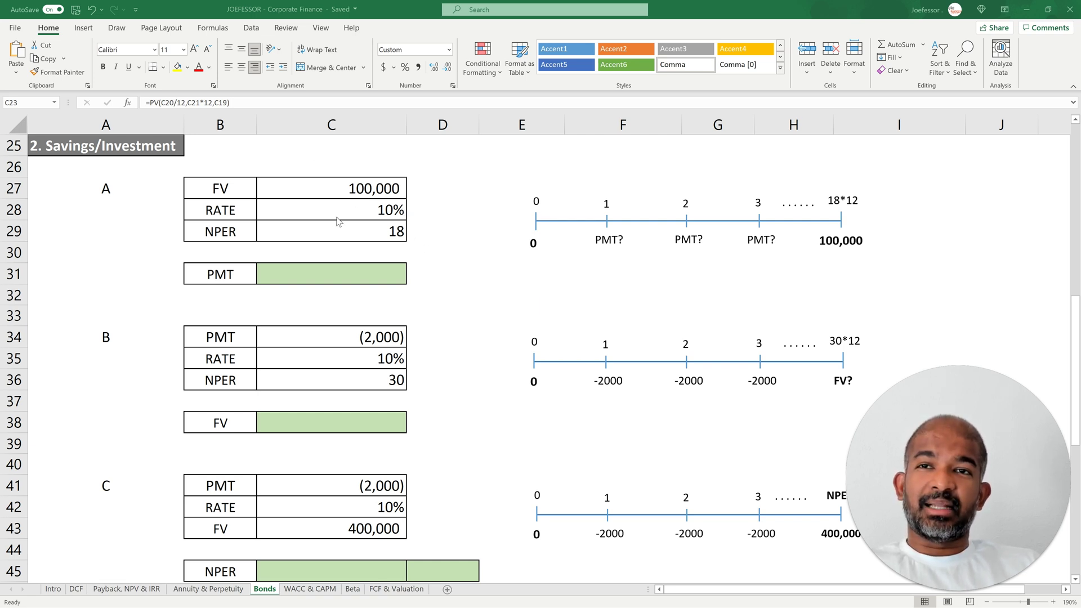
pyautogui.click(356, 274)
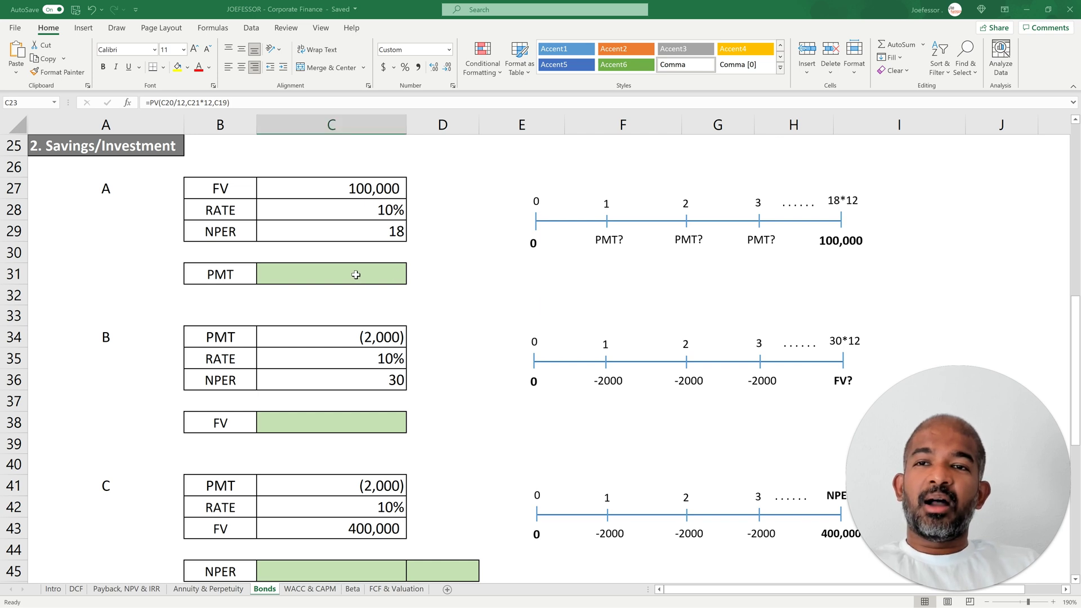
pyautogui.click(354, 275)
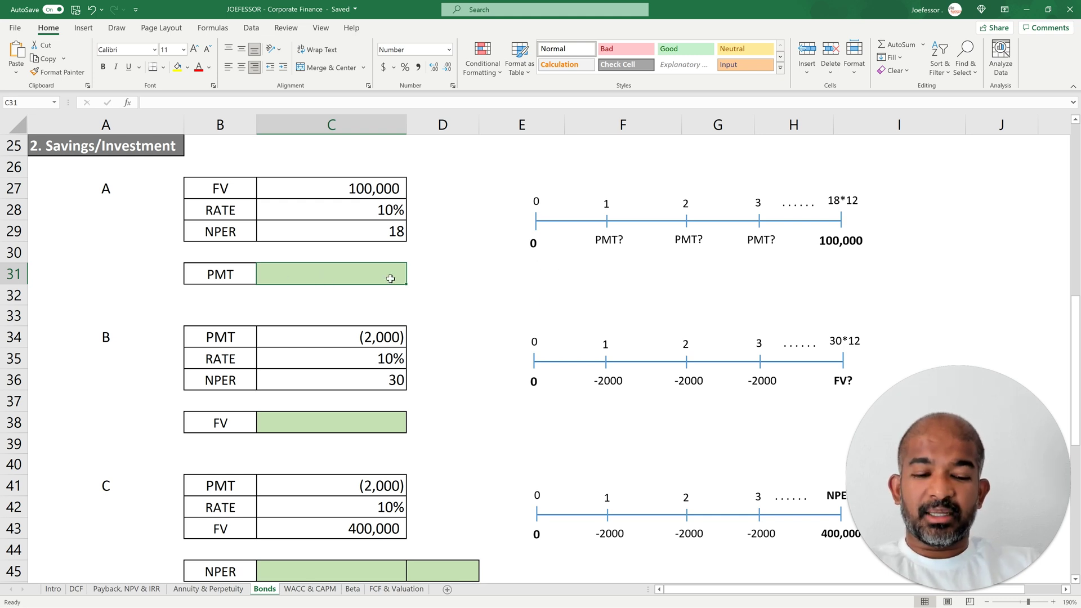
pyautogui.write('=pmt(')
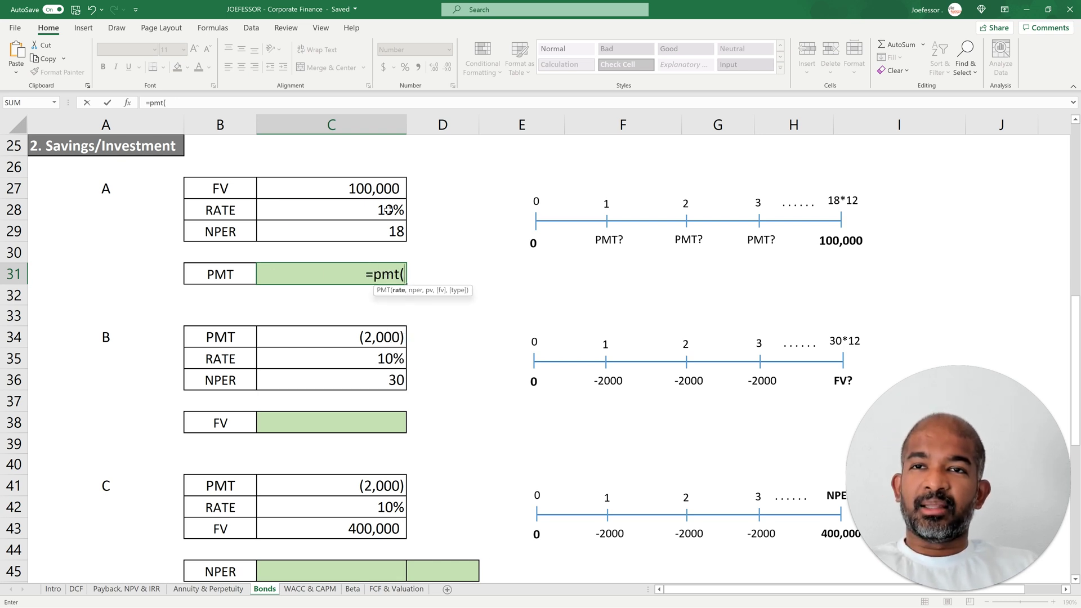
pyautogui.click(389, 210)
pyautogui.write('/12')
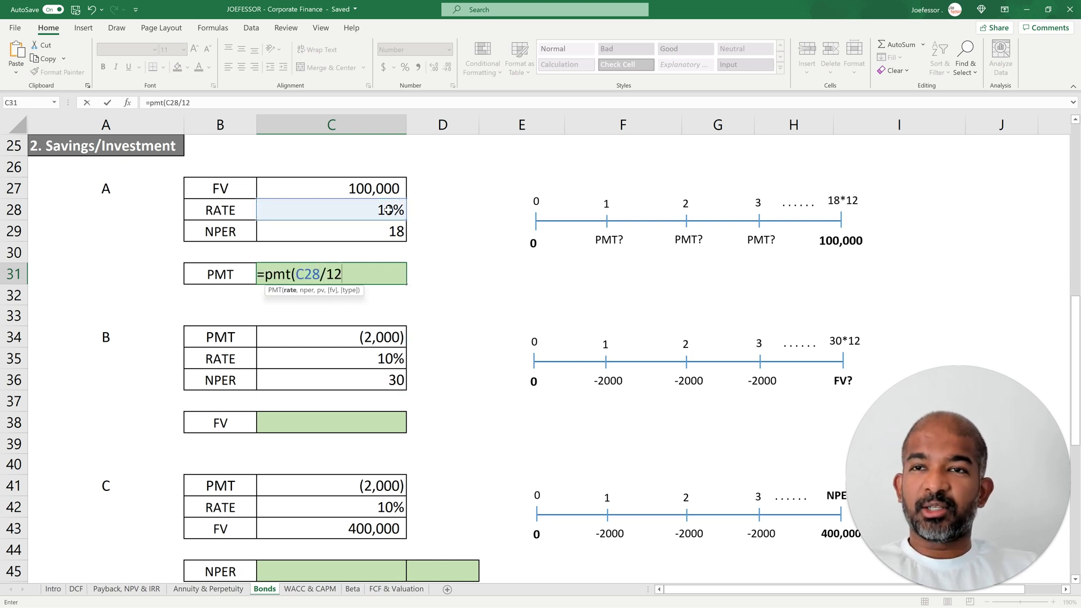
pyautogui.write(',')
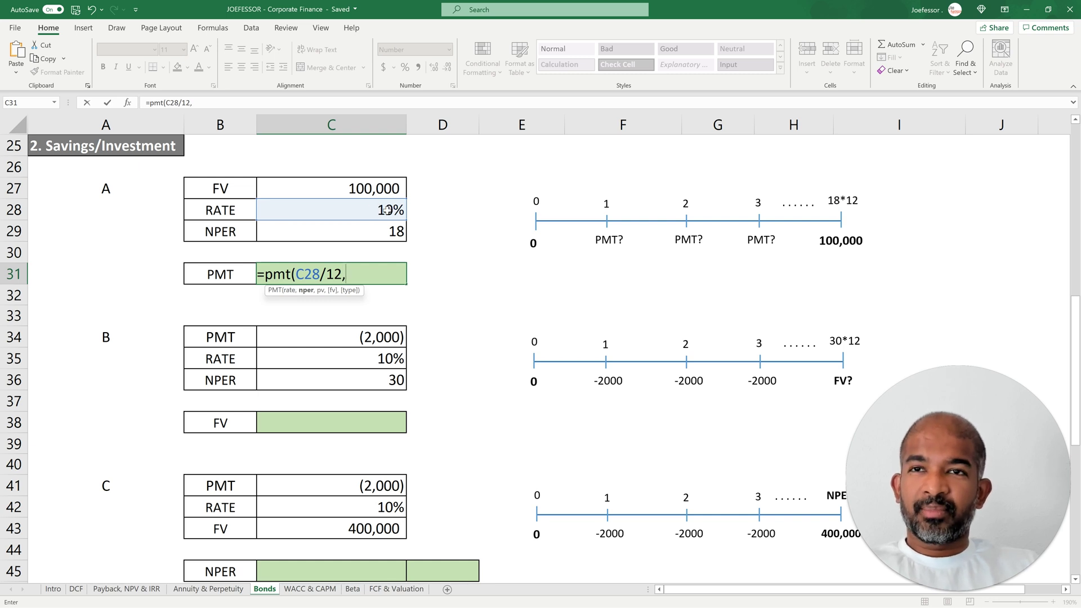
# Complete the C31 PMT formula with C29*12 periods, an empty present value, future value C27 and type 1 for beginning-of-period payments
pyautogui.click(375, 230)
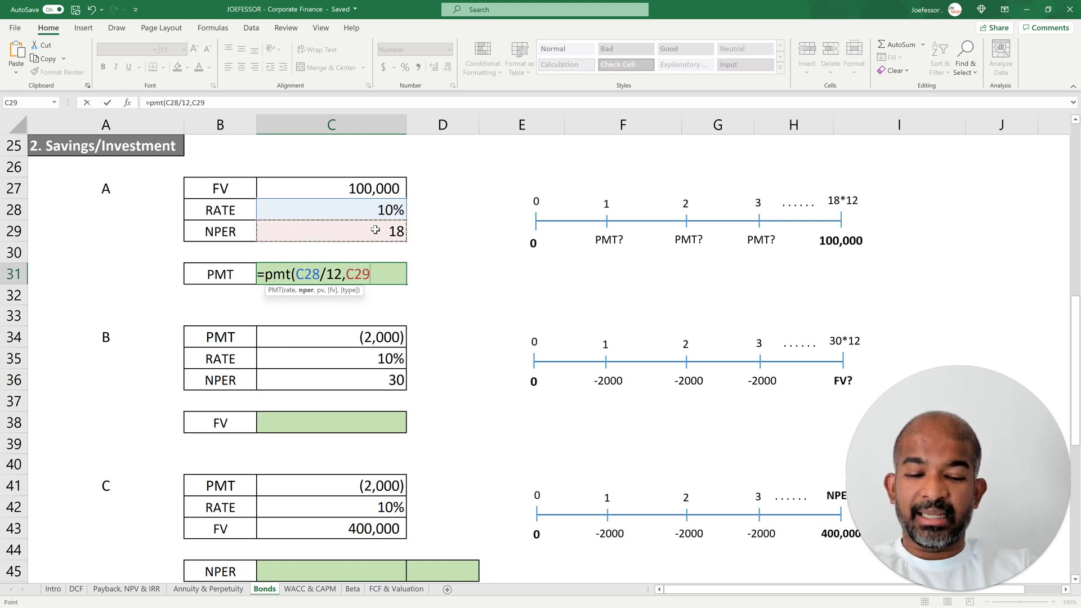
pyautogui.write('*12,')
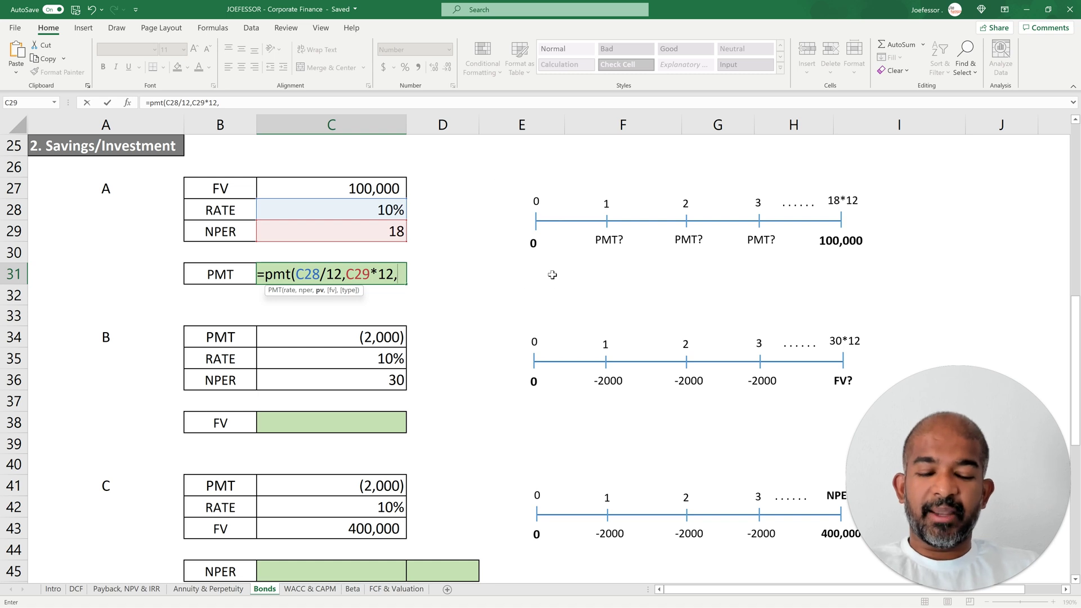
pyautogui.write(',')
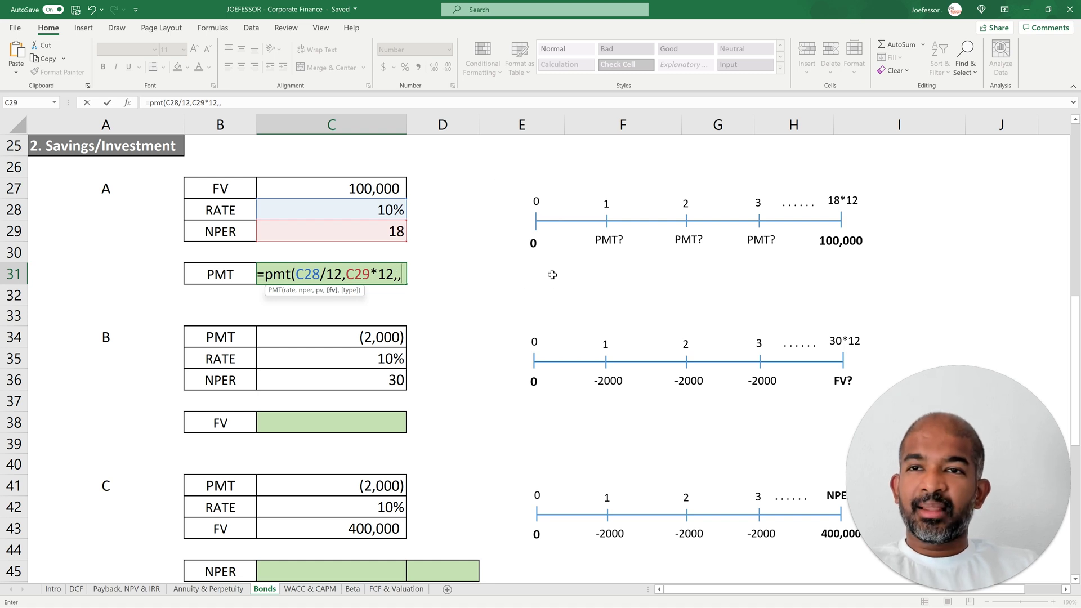
pyautogui.click(367, 188)
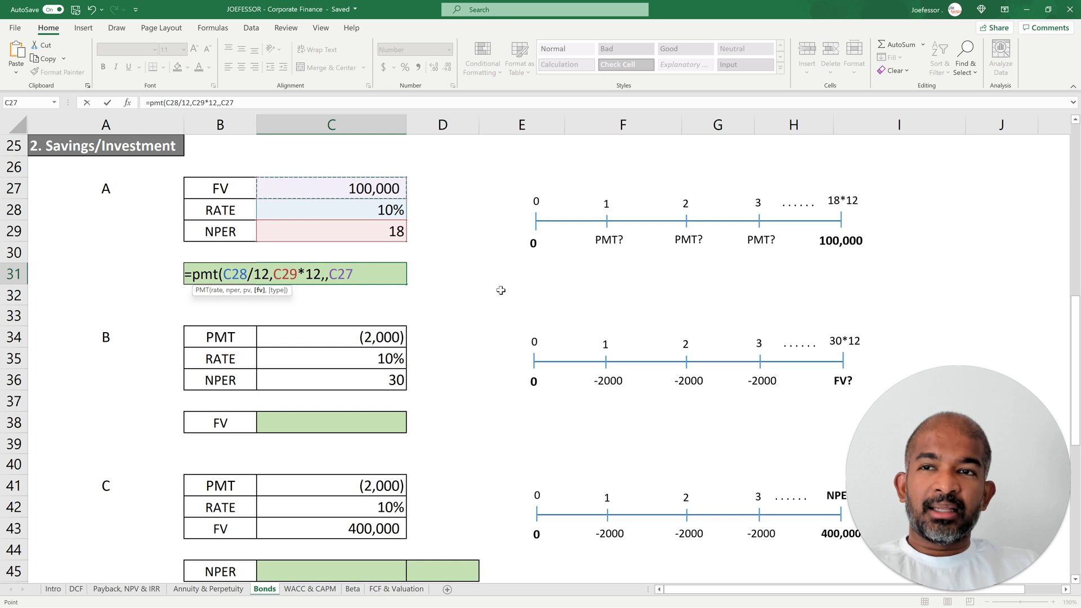
pyautogui.write(',1')
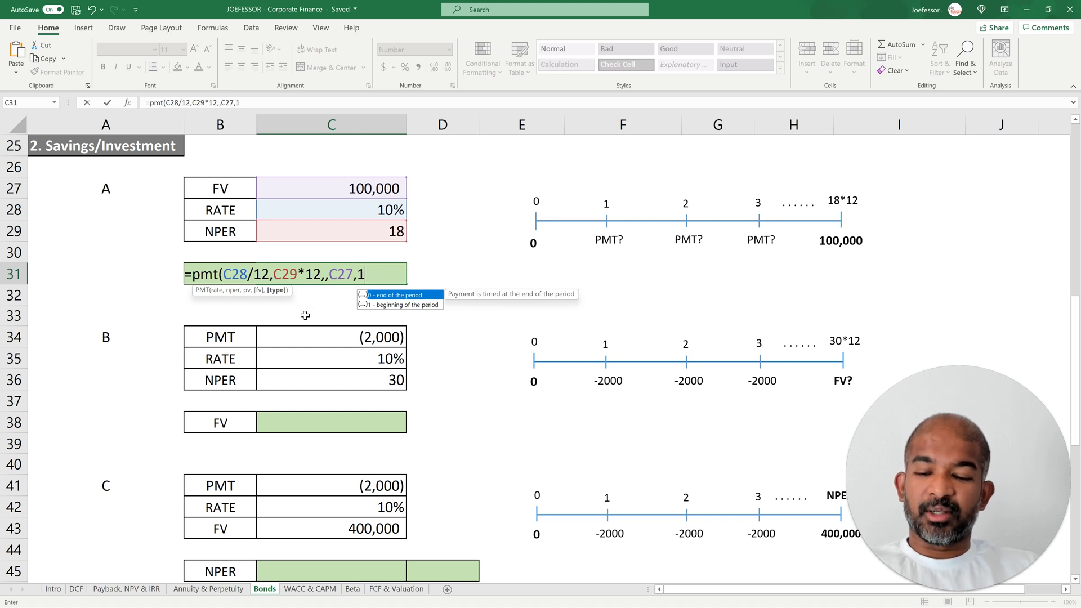
pyautogui.write(')')
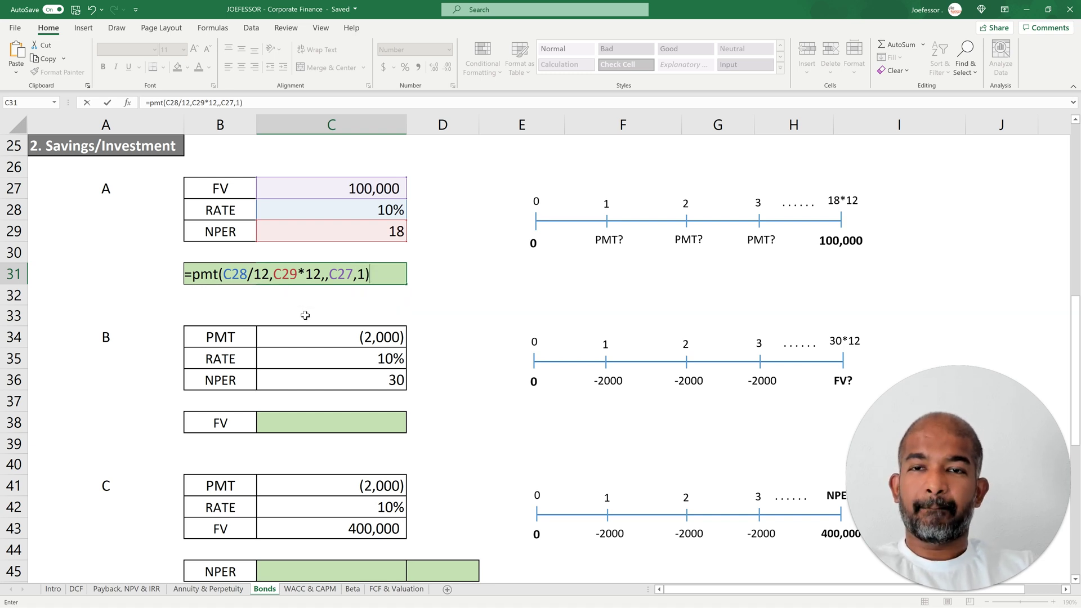
pyautogui.press('Return')
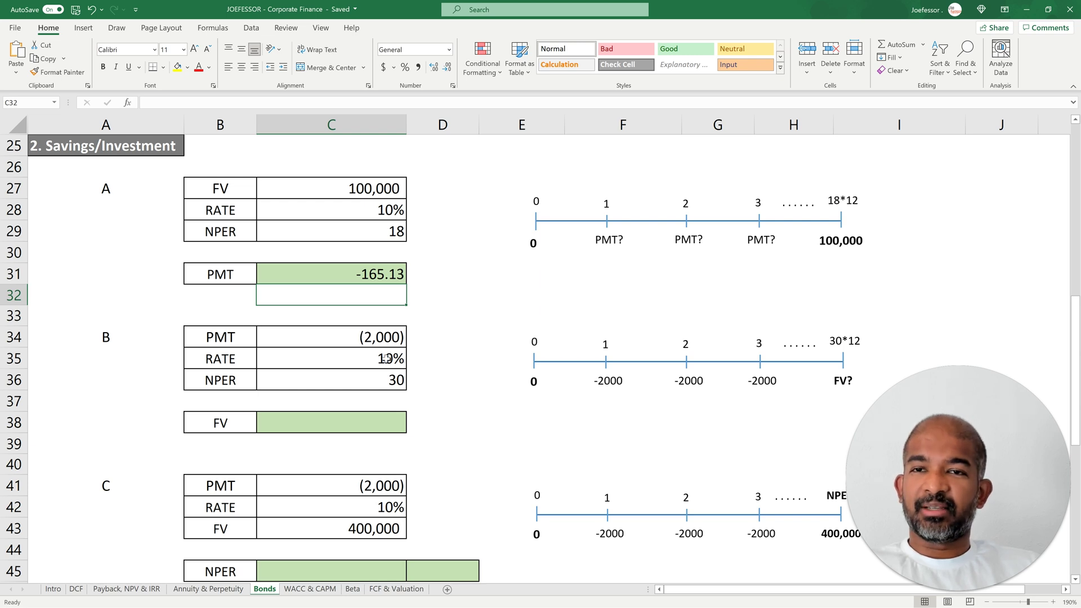
# Start an FV formula in C38 for savings case B, with rate C35/12 and C36*12 periods
pyautogui.click(390, 360)
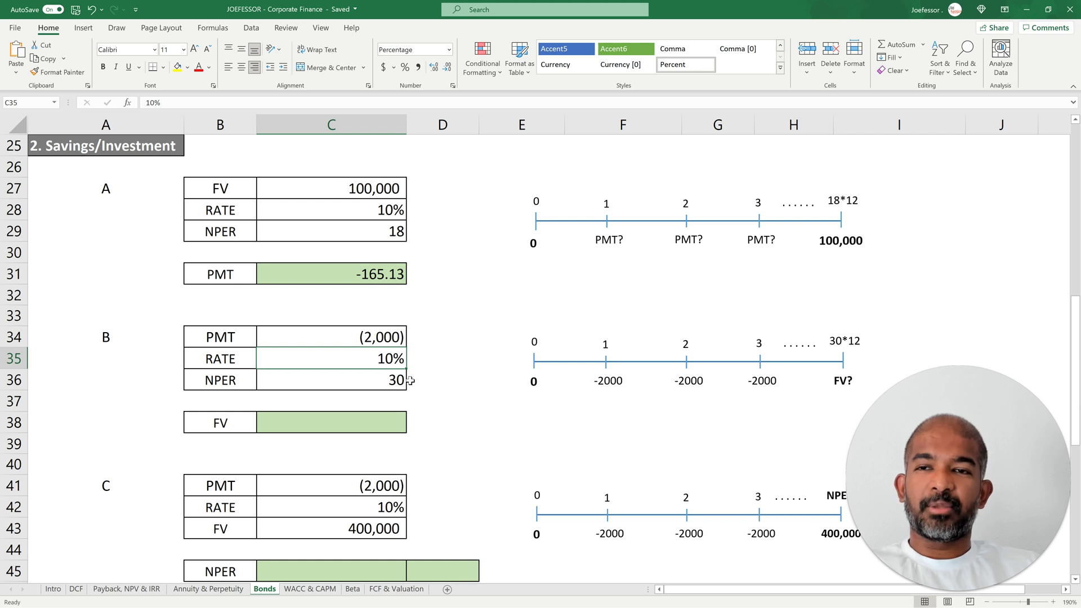
pyautogui.click(385, 384)
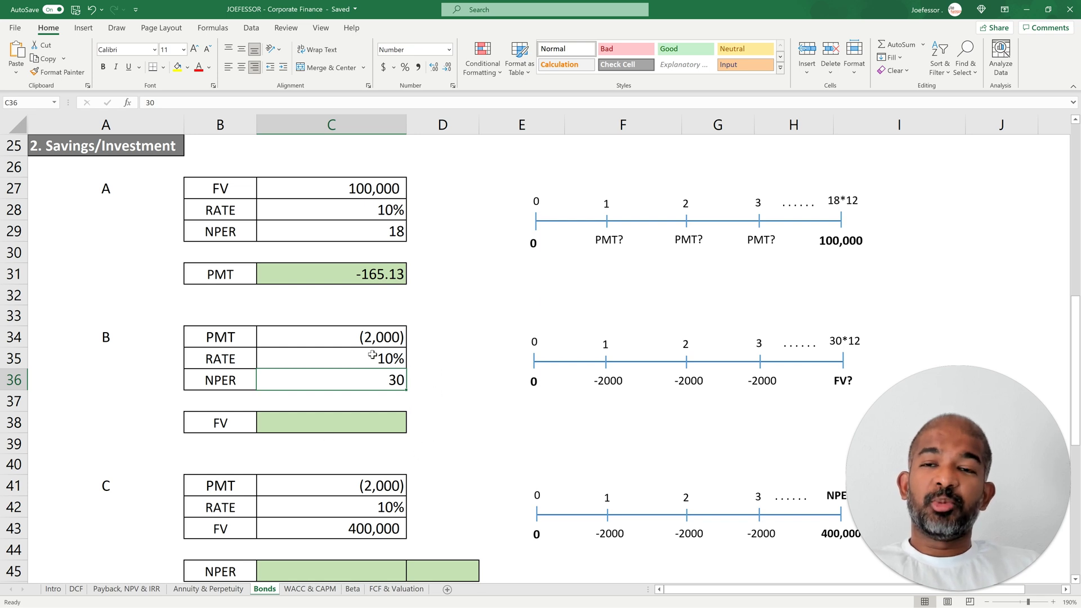
pyautogui.click(378, 420)
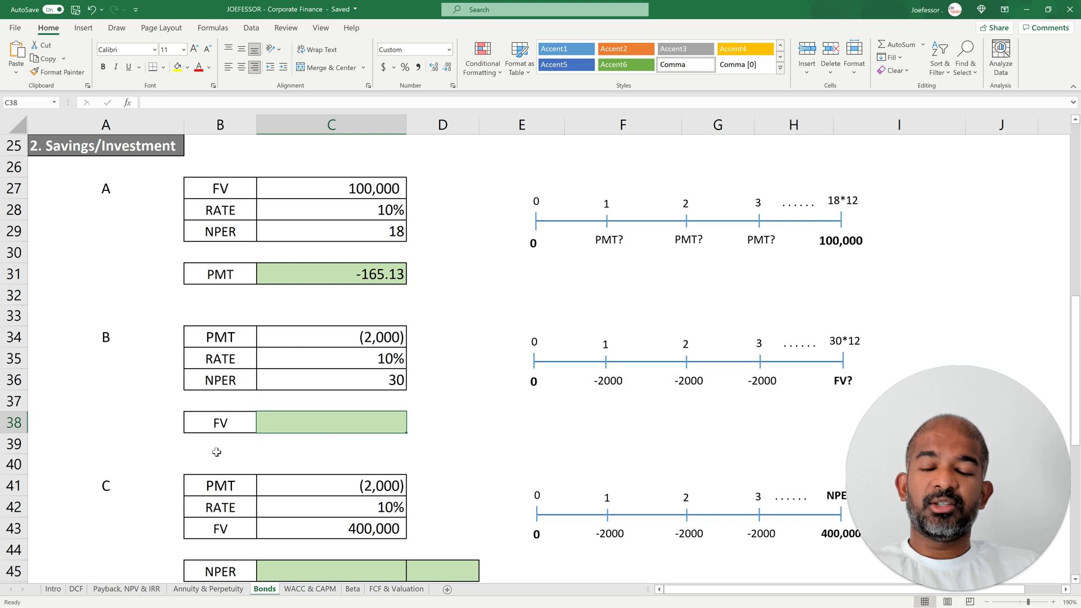
pyautogui.write('=fv(')
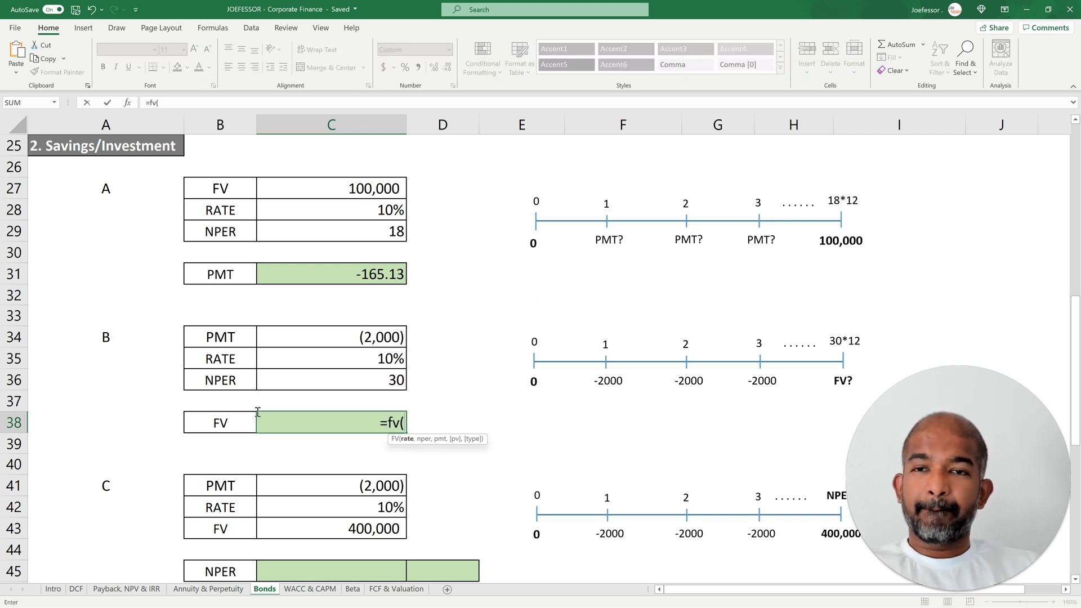
pyautogui.click(373, 359)
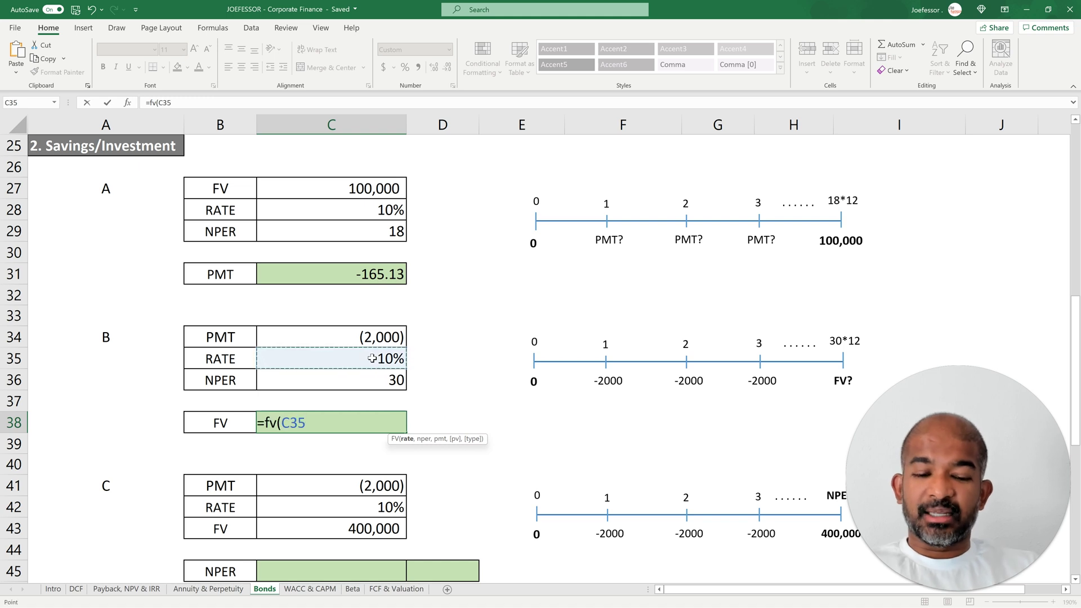
pyautogui.write('/12,')
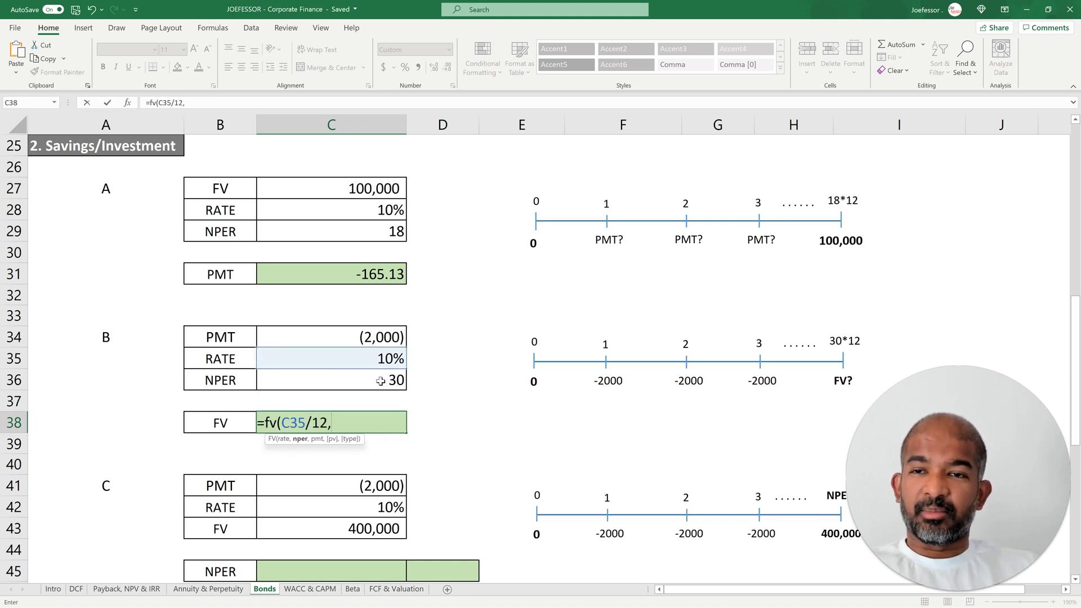
pyautogui.click(382, 380)
pyautogui.write('*12,')
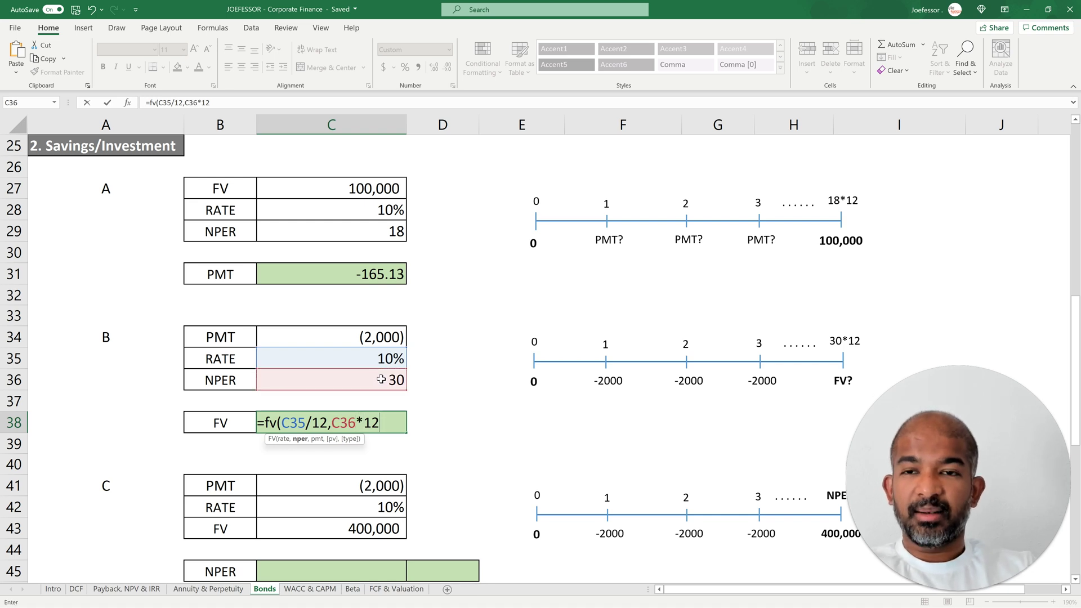
# Complete the C38 FV formula with payment C34, an empty present value and type 1 for beginning-of-period payments
pyautogui.click(379, 337)
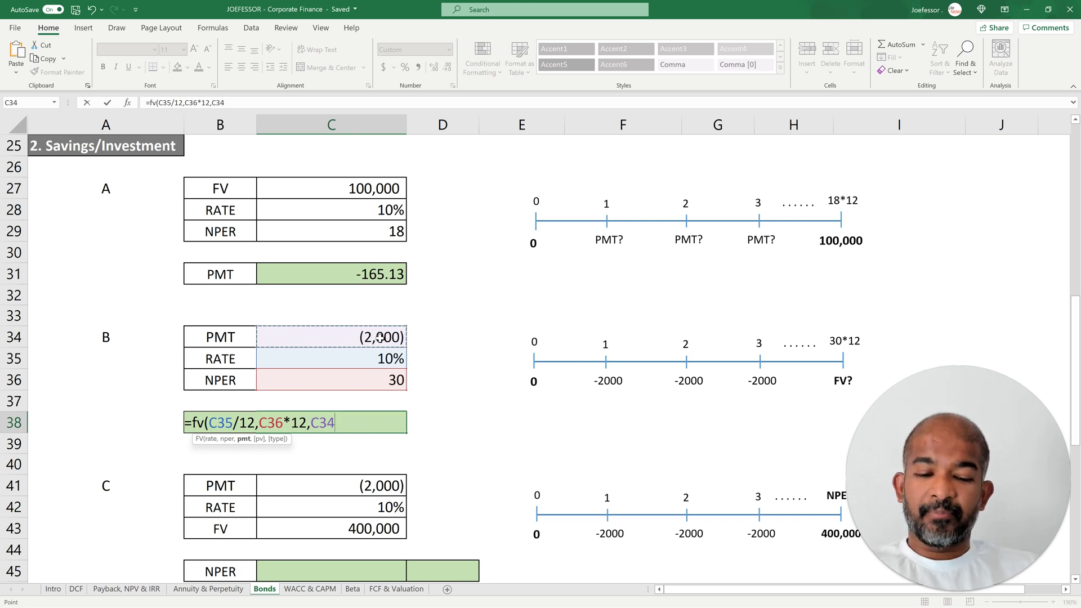
pyautogui.write(',')
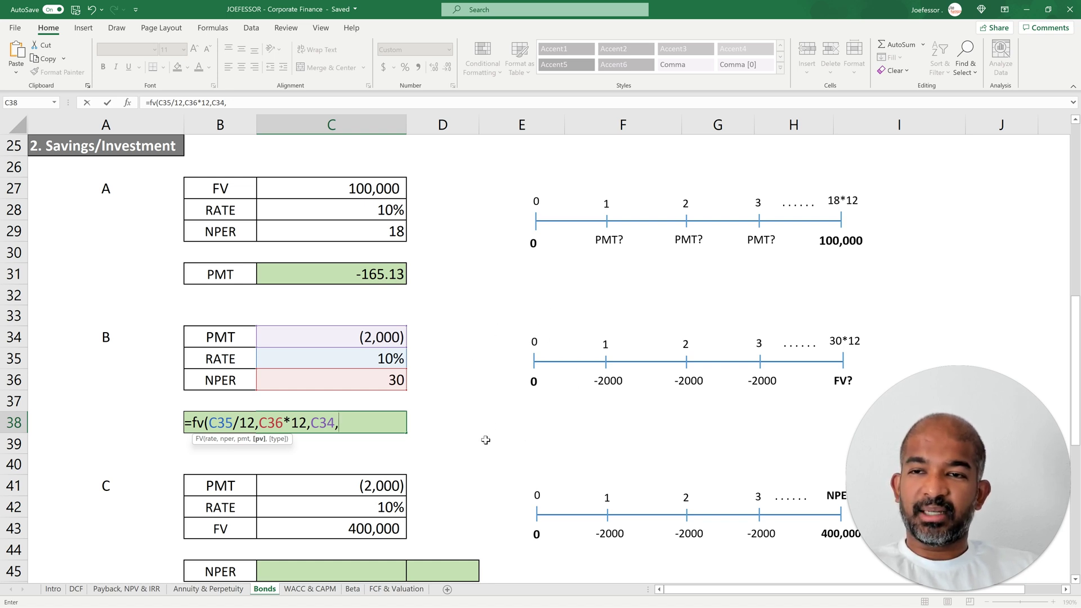
pyautogui.write(',')
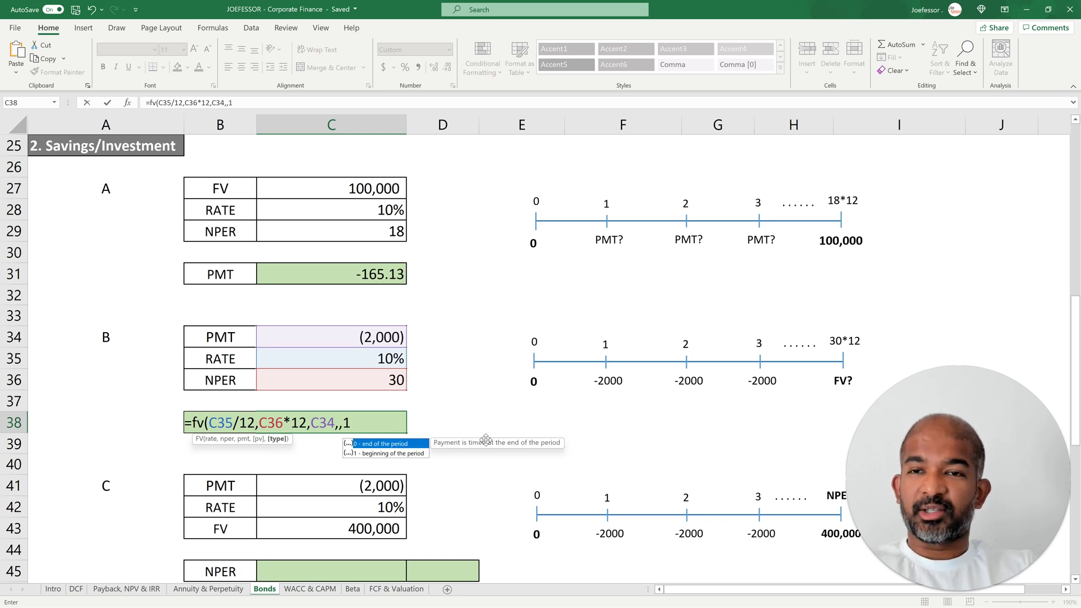
pyautogui.write('1)')
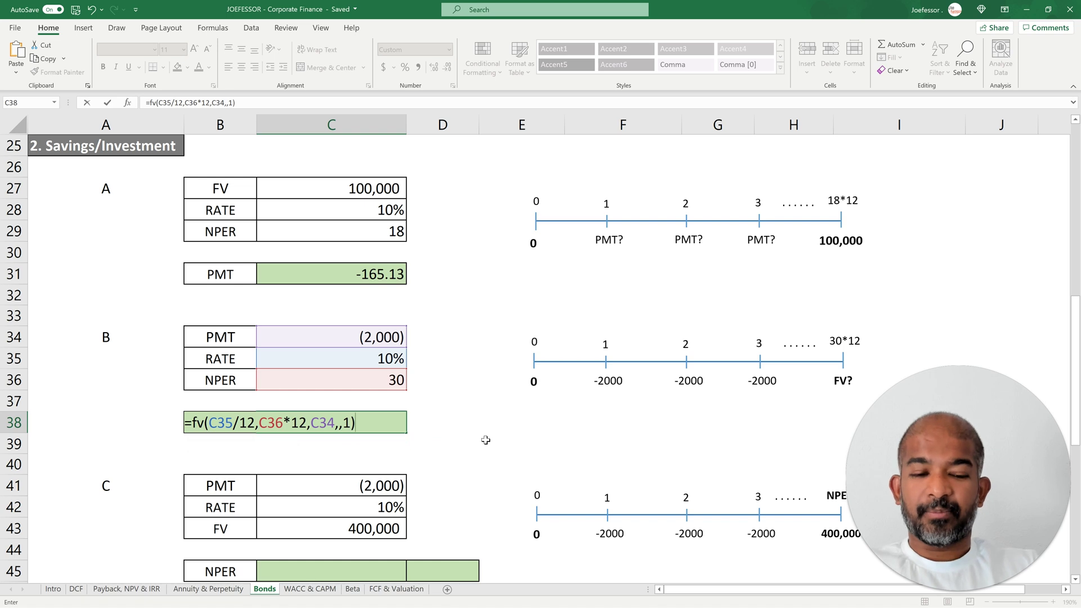
pyautogui.hotkey('ctrl', 'Return')
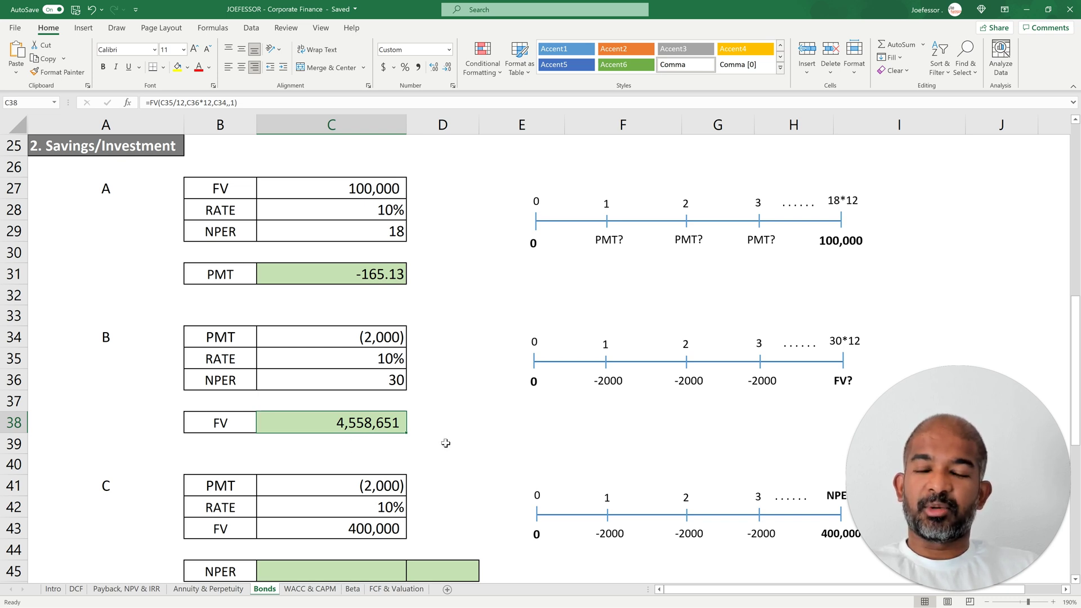
# Start an NPER formula in C45 for savings case C, with rate C42/12 and payment C41
pyautogui.scroll(-2, 445, 444)
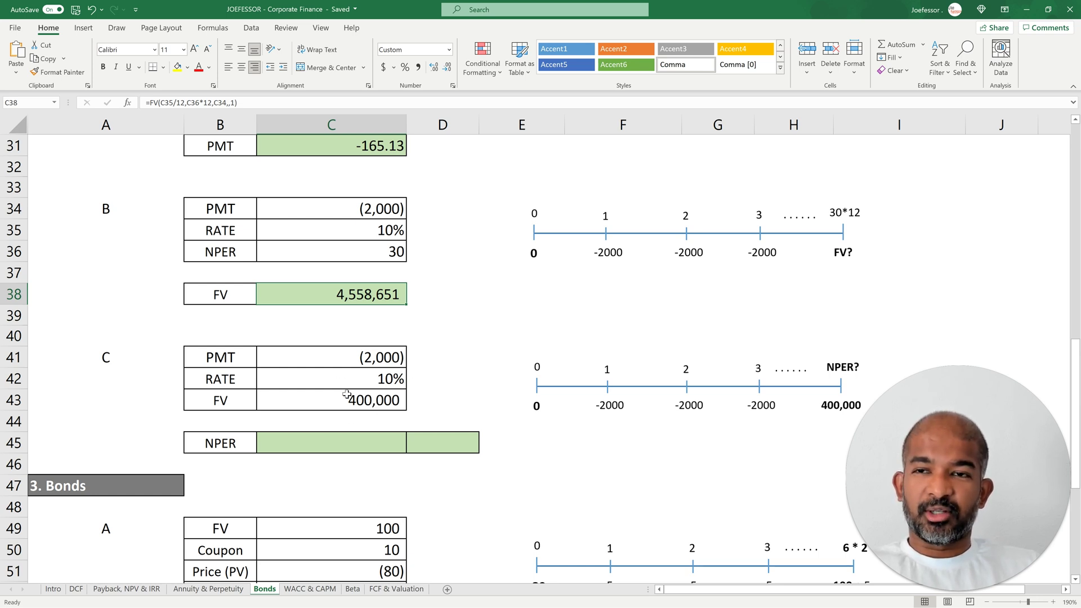
pyautogui.click(348, 440)
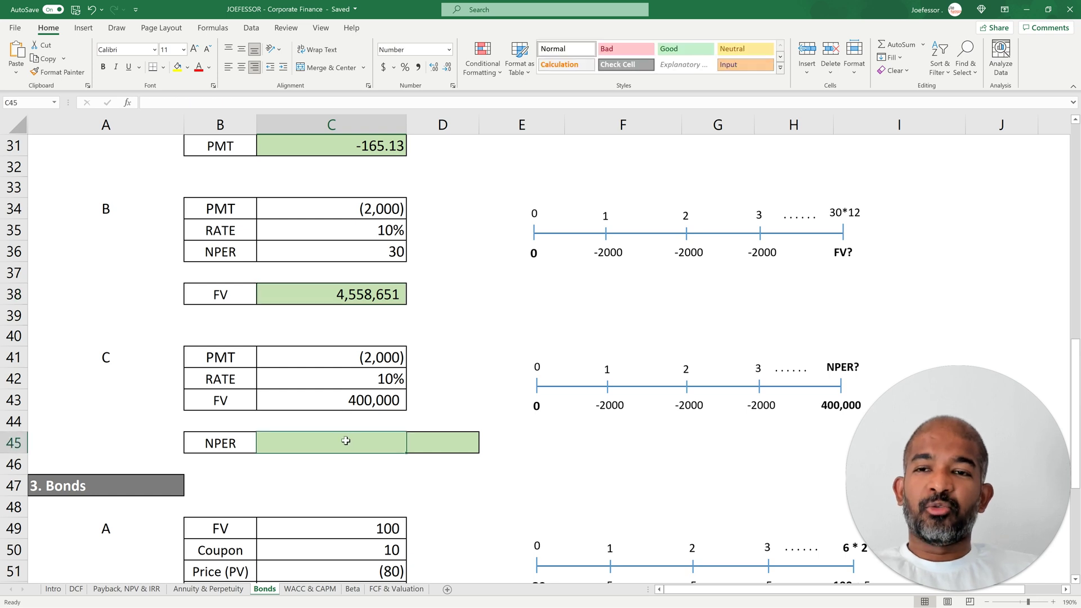
pyautogui.write('=')
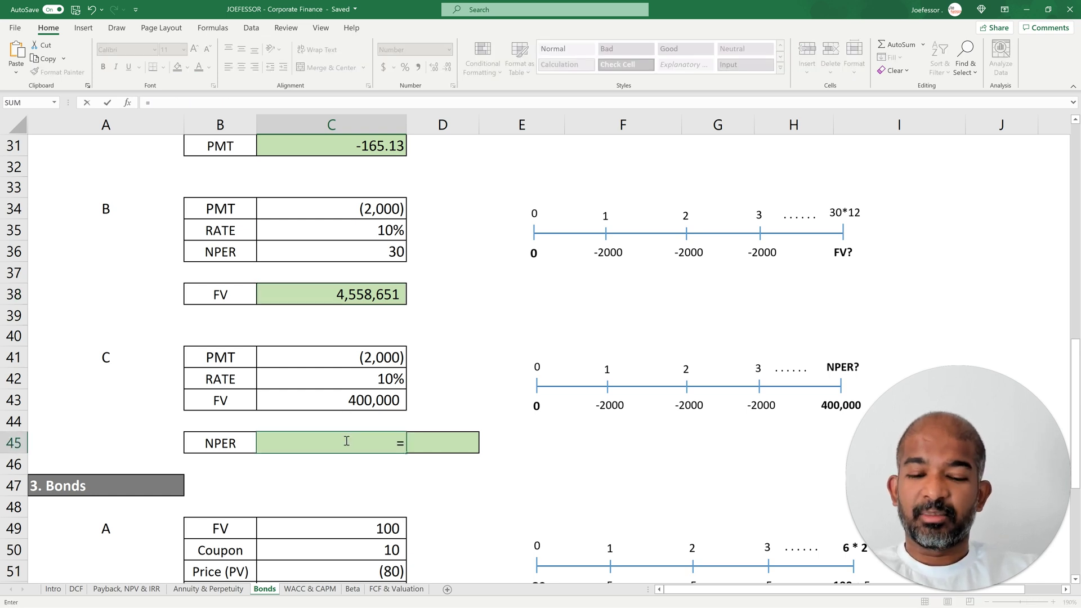
pyautogui.write('nper(')
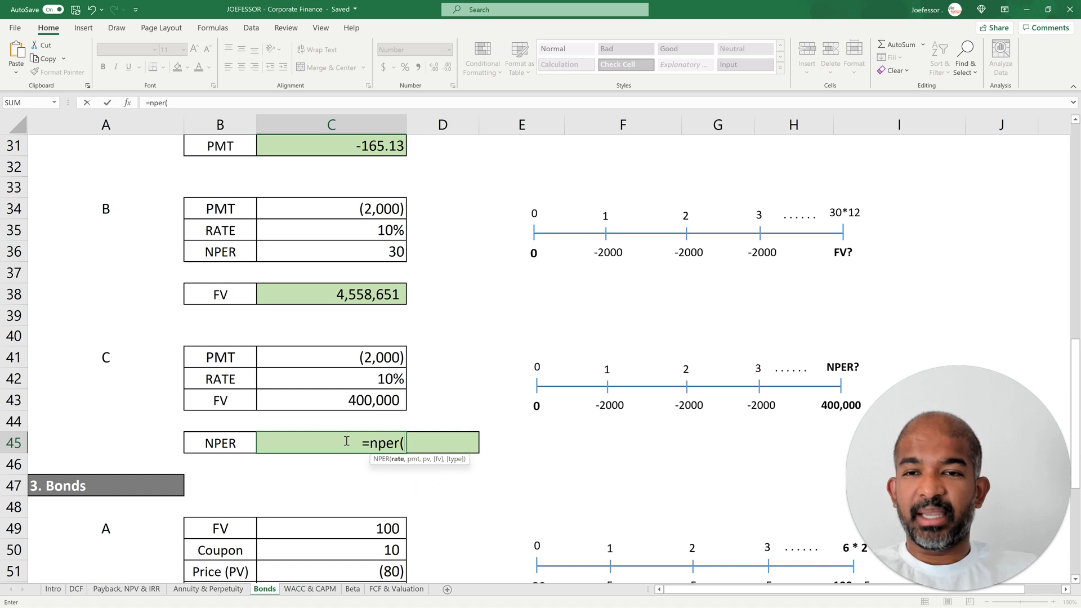
pyautogui.click(374, 383)
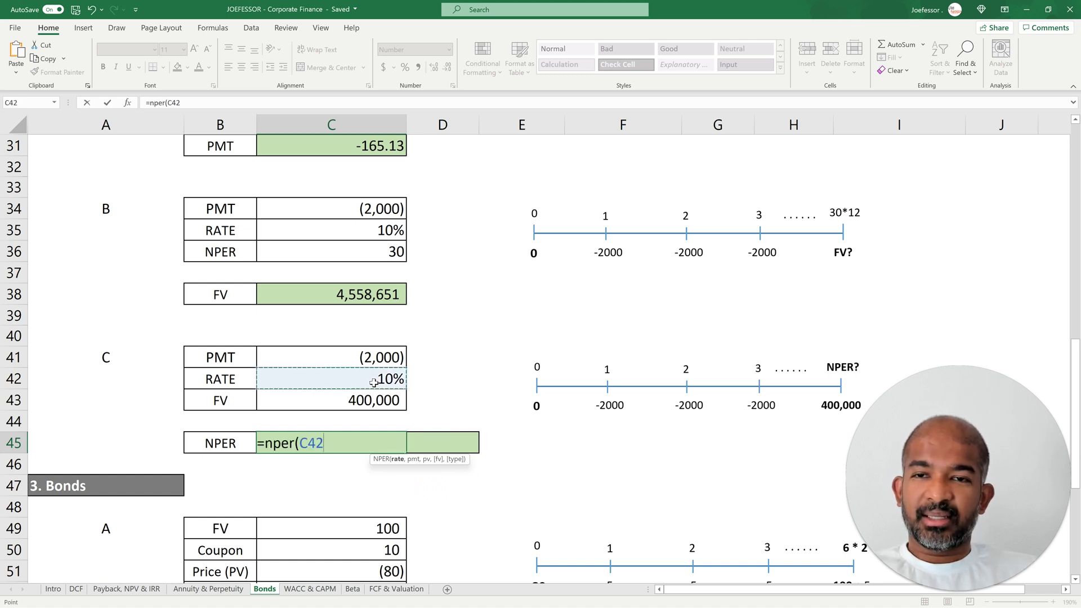
pyautogui.write('/12,')
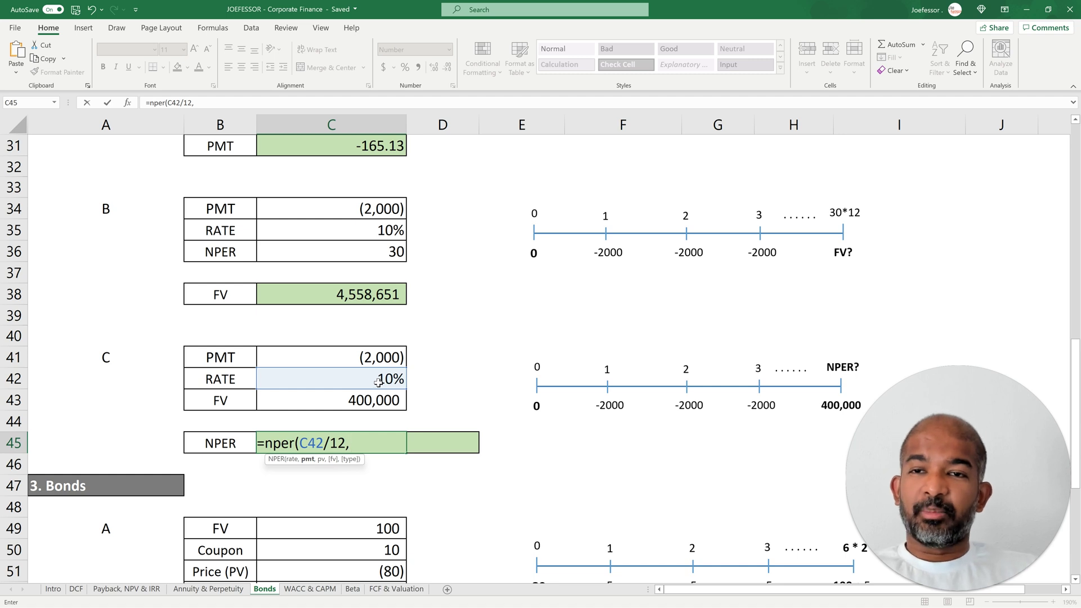
pyautogui.click(379, 357)
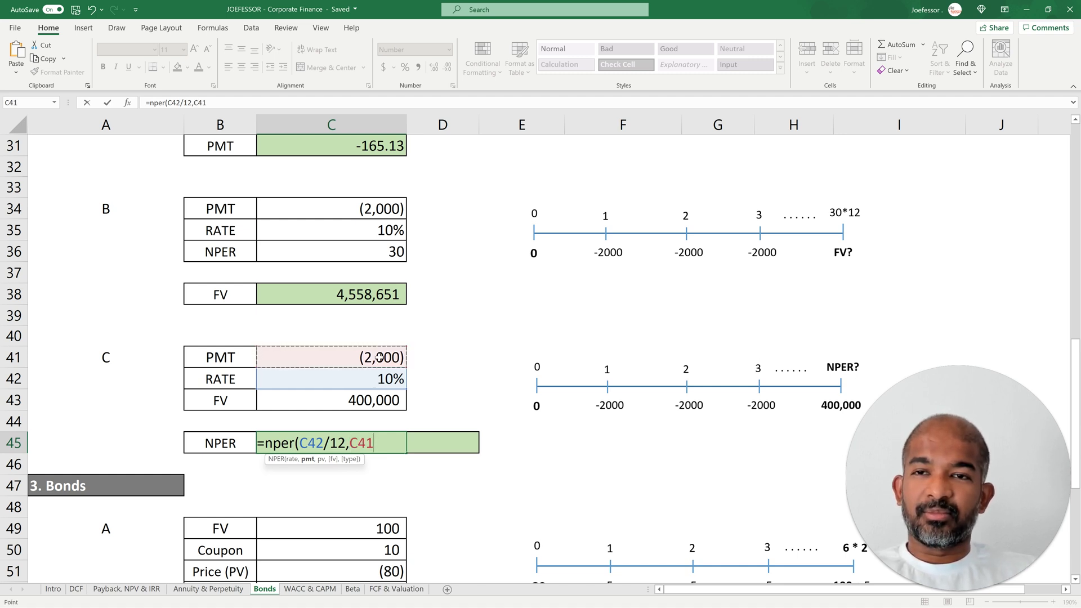
pyautogui.write(',')
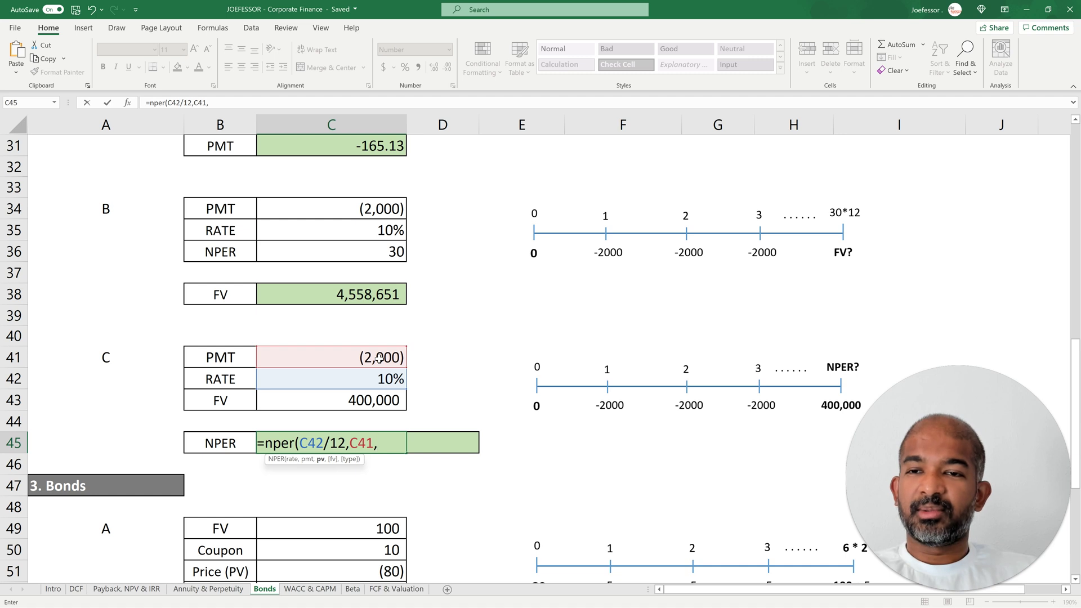
# Complete the C45 NPER formula with an empty present value, future value C43 and type 1 for beginning-of-period payments
pyautogui.write(',')
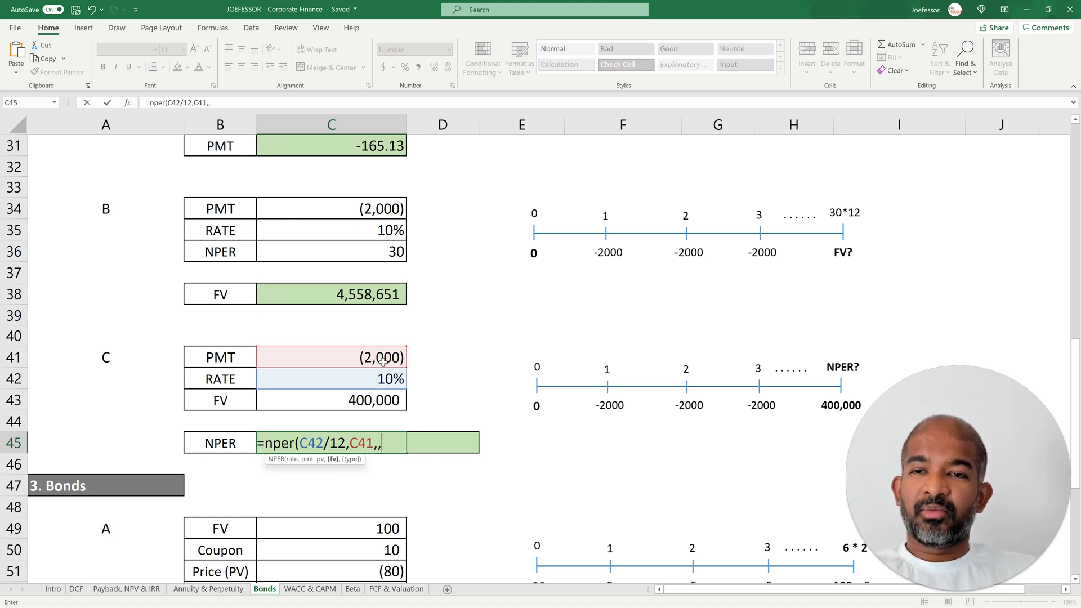
pyautogui.click(374, 401)
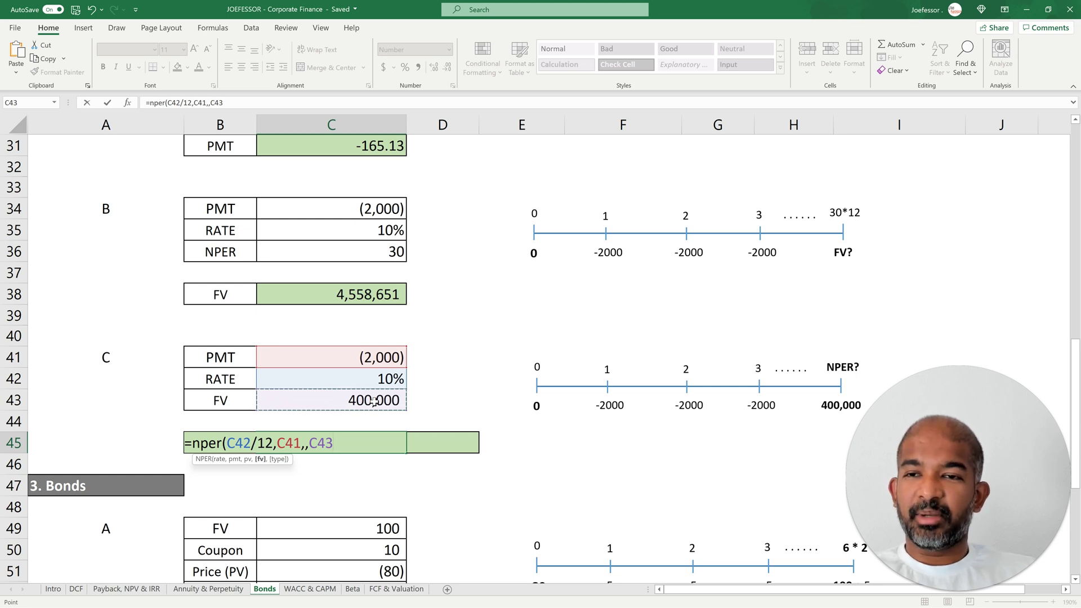
pyautogui.write(',')
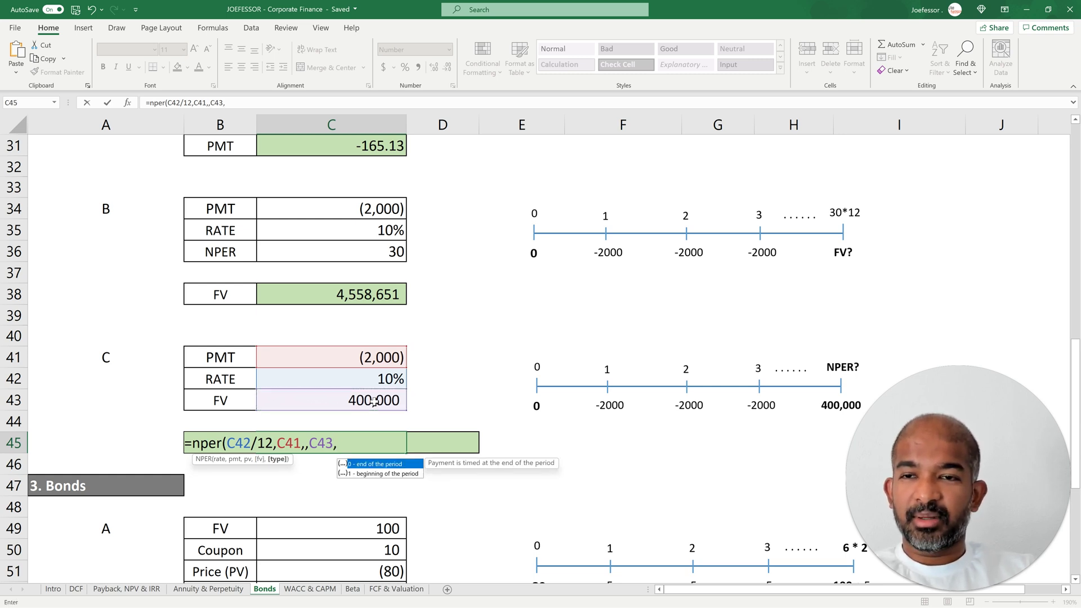
pyautogui.write('1)')
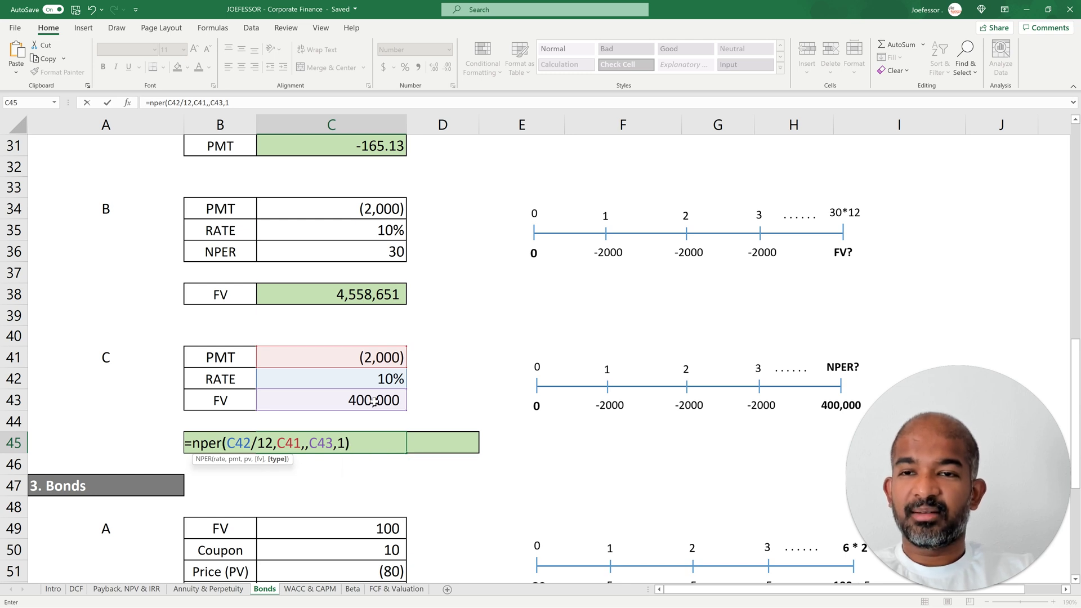
pyautogui.press('Return')
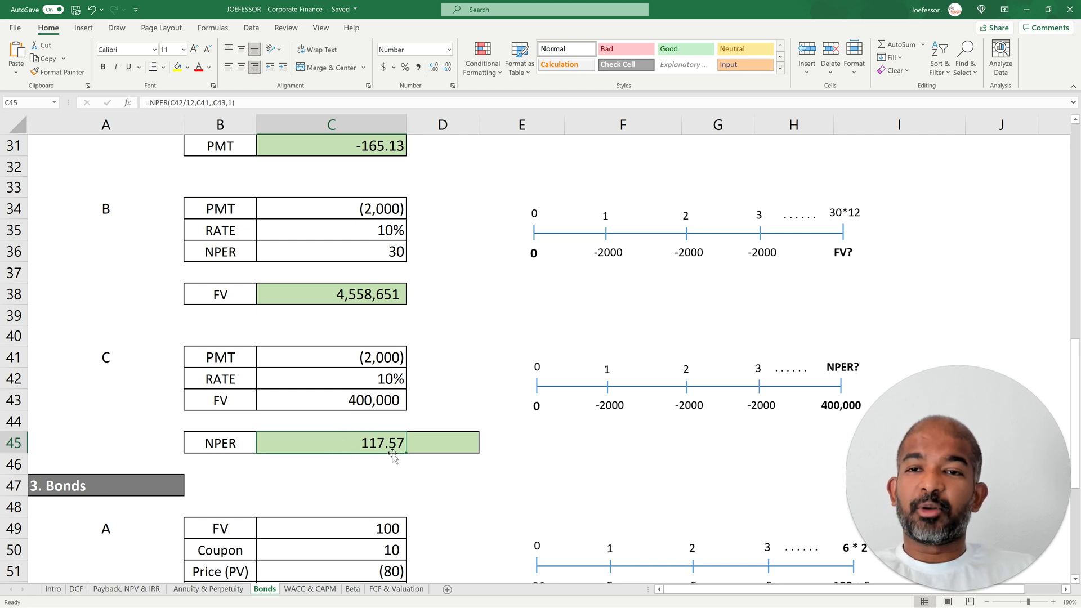
# Convert the number of months in C45 to years in D45 with the formula =C45/12
pyautogui.click(440, 443)
pyautogui.write('=')
pyautogui.press('Left')
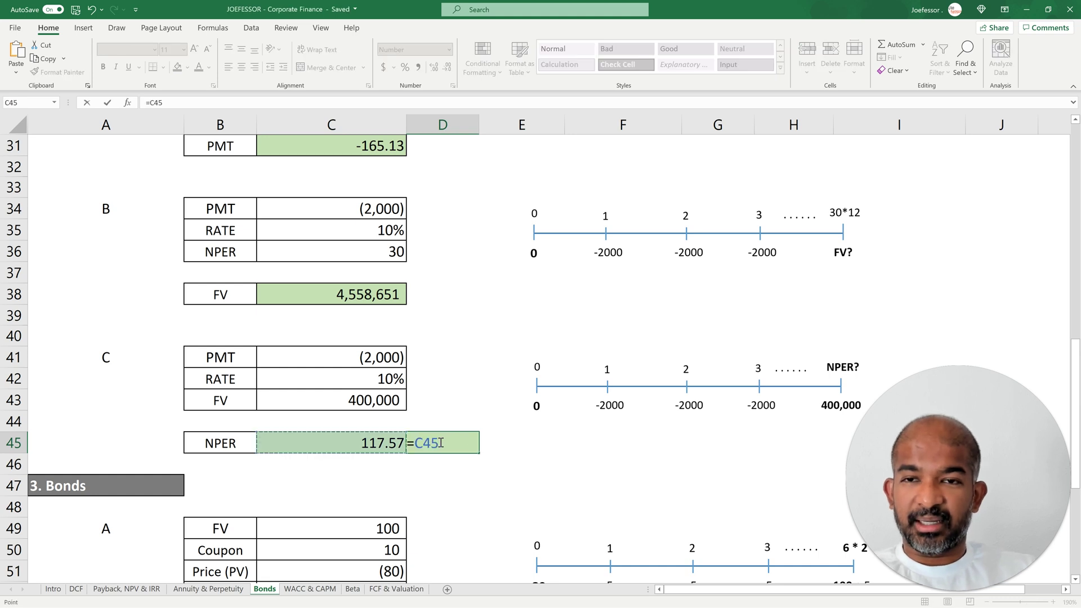
pyautogui.write('/12')
pyautogui.press('Return')
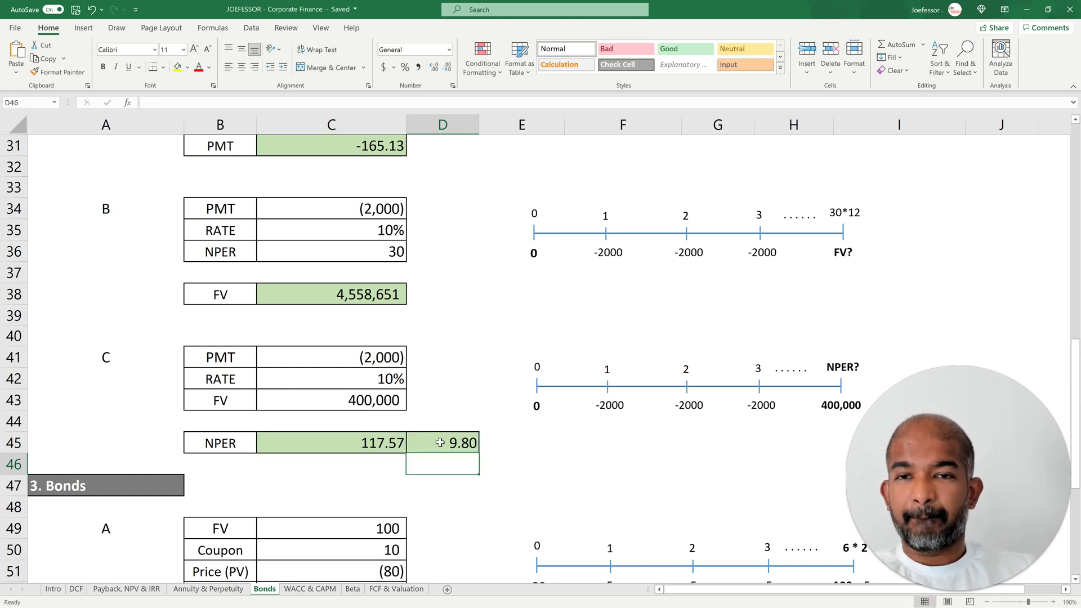
pyautogui.click(440, 443)
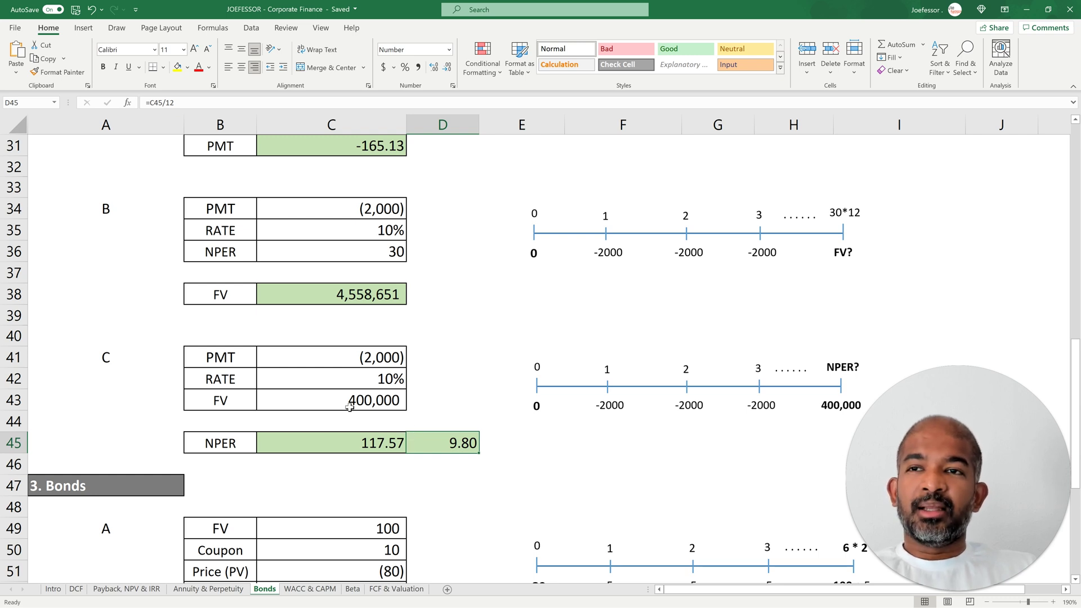
pyautogui.scroll(1, 85, 216)
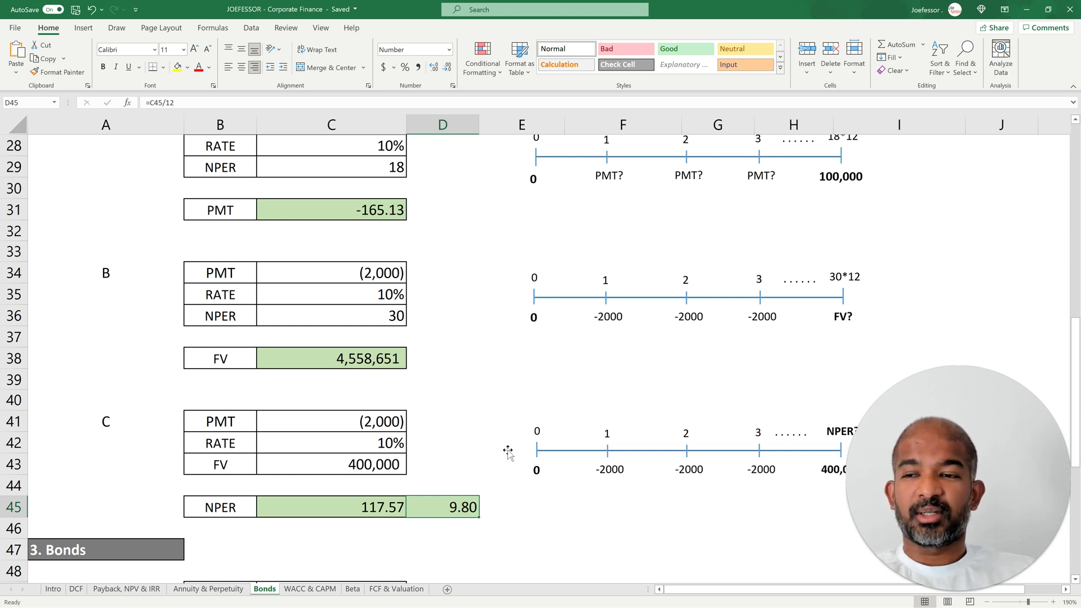
pyautogui.scroll(-2, 453, 445)
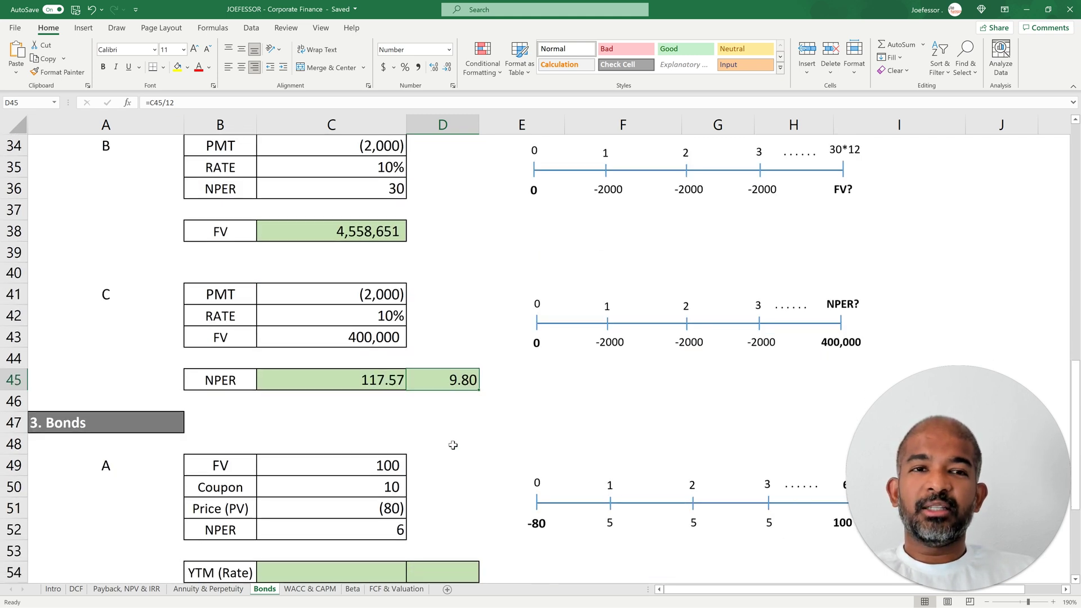
pyautogui.scroll(-3, 453, 445)
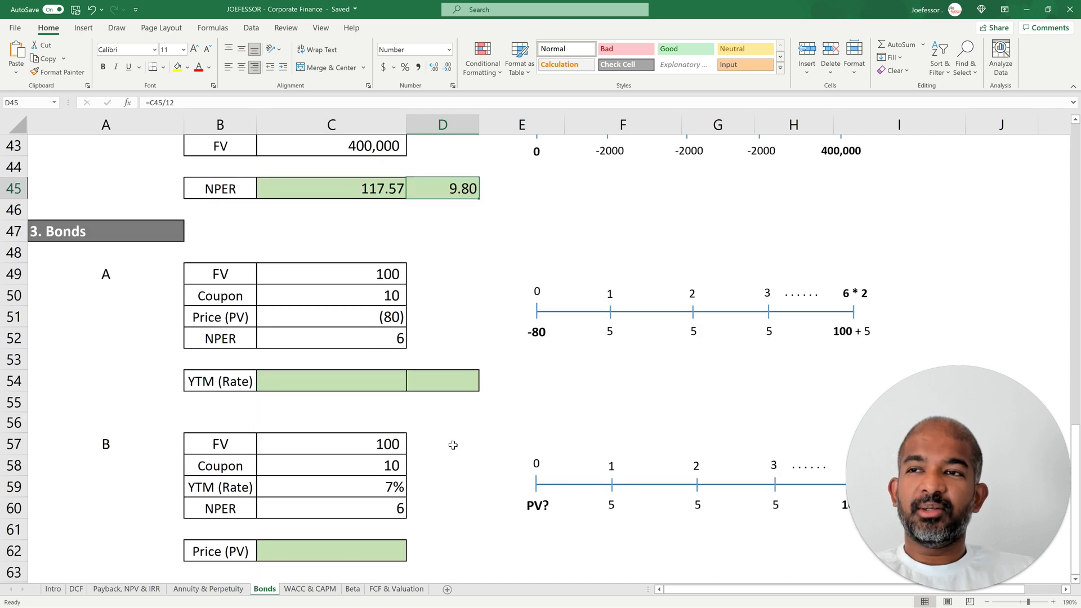
pyautogui.scroll(-1, 453, 445)
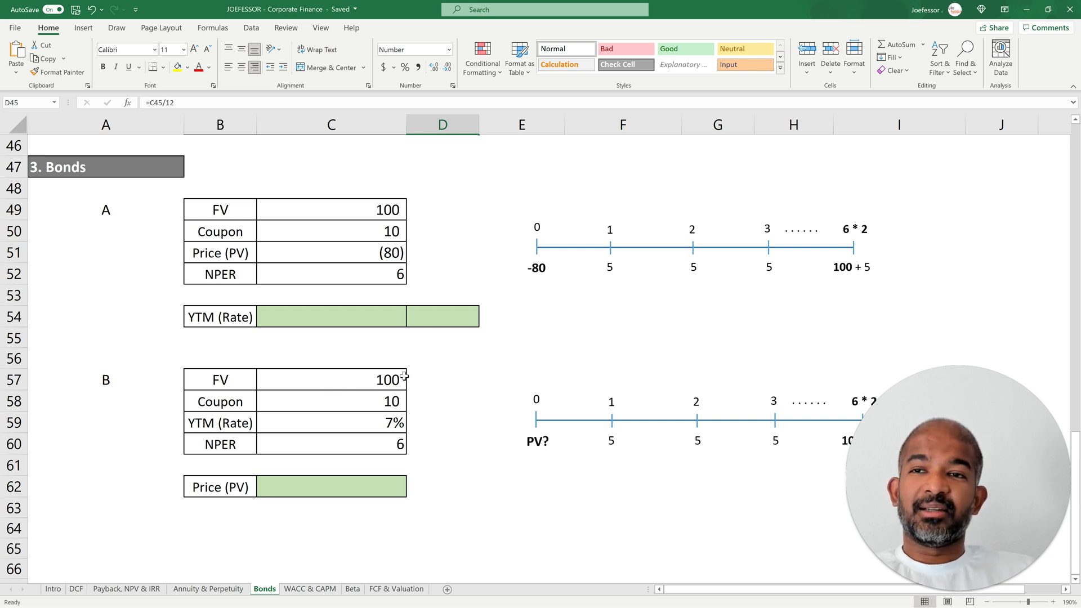
pyautogui.click(368, 316)
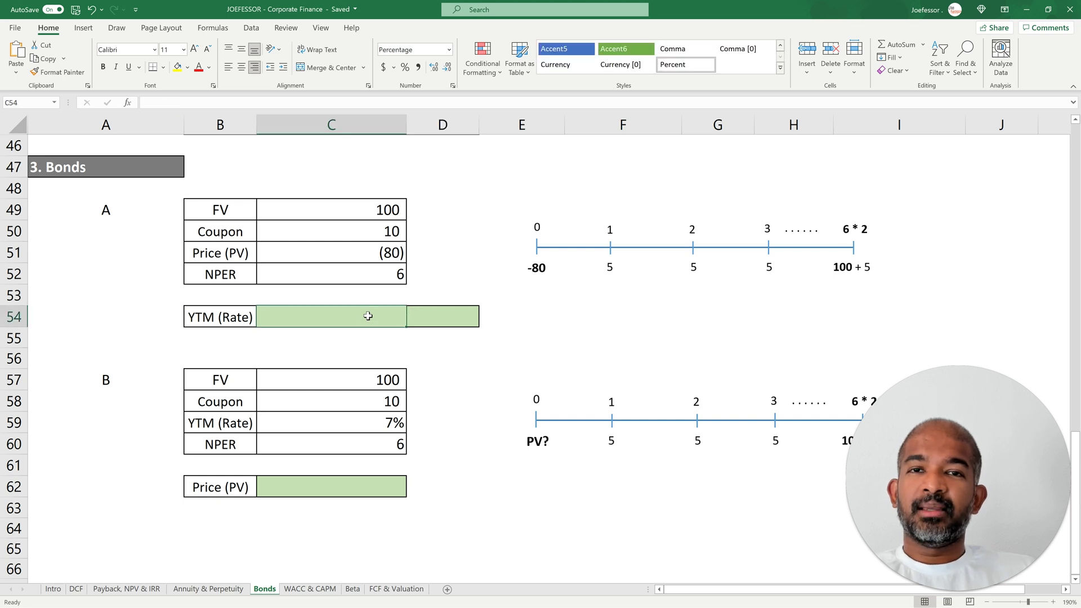
pyautogui.write('=')
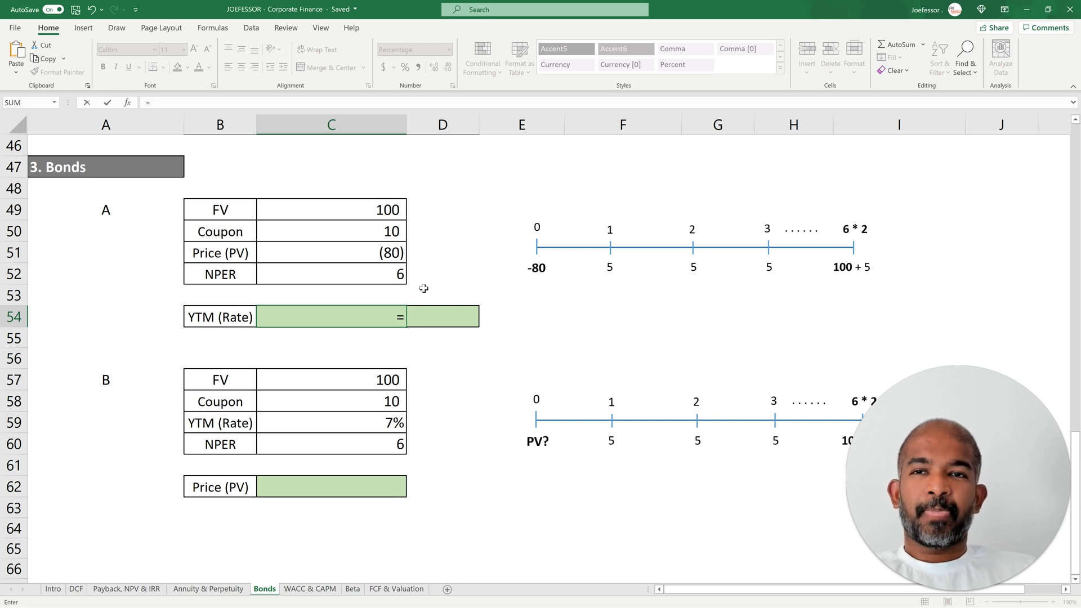
pyautogui.press('Escape')
pyautogui.click(371, 276)
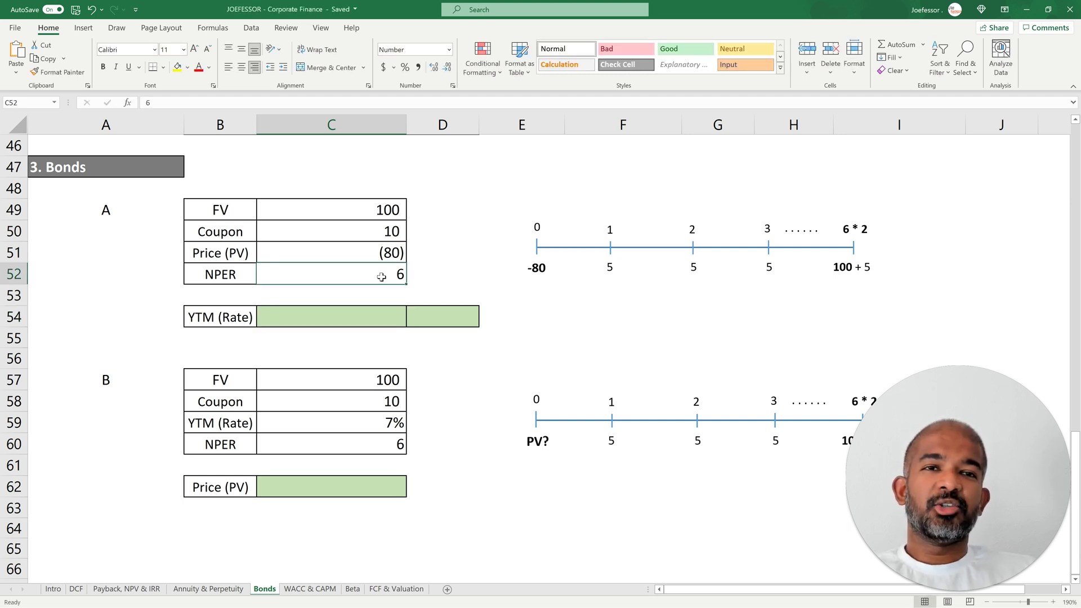
# Start a RATE formula in C54 for the yield to maturity of bond case A, with C52*2 periods and payment C50/2
pyautogui.click(374, 313)
pyautogui.write('=')
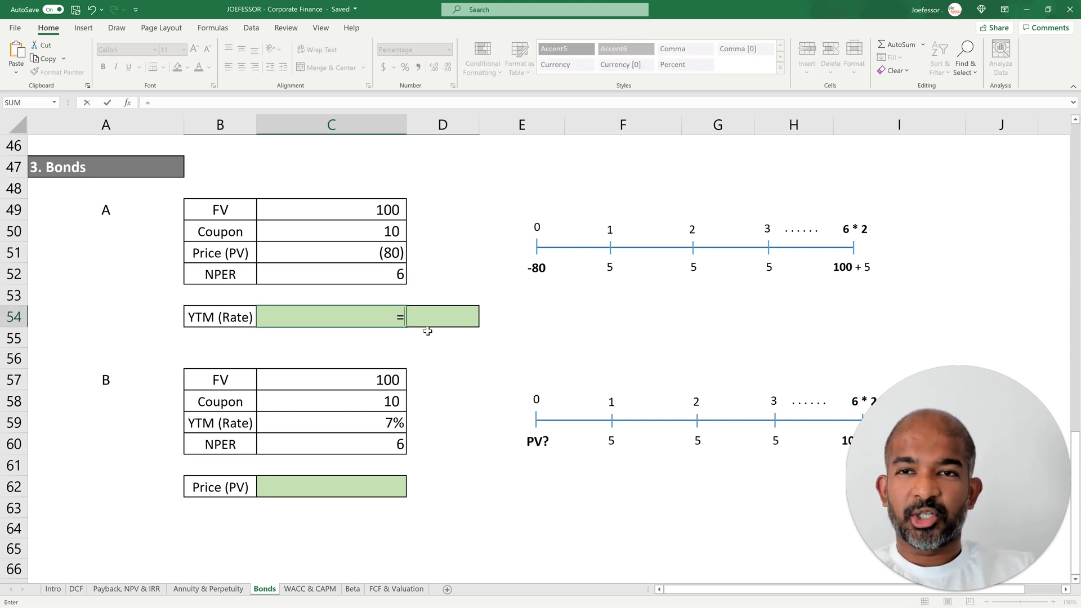
pyautogui.write('rate(')
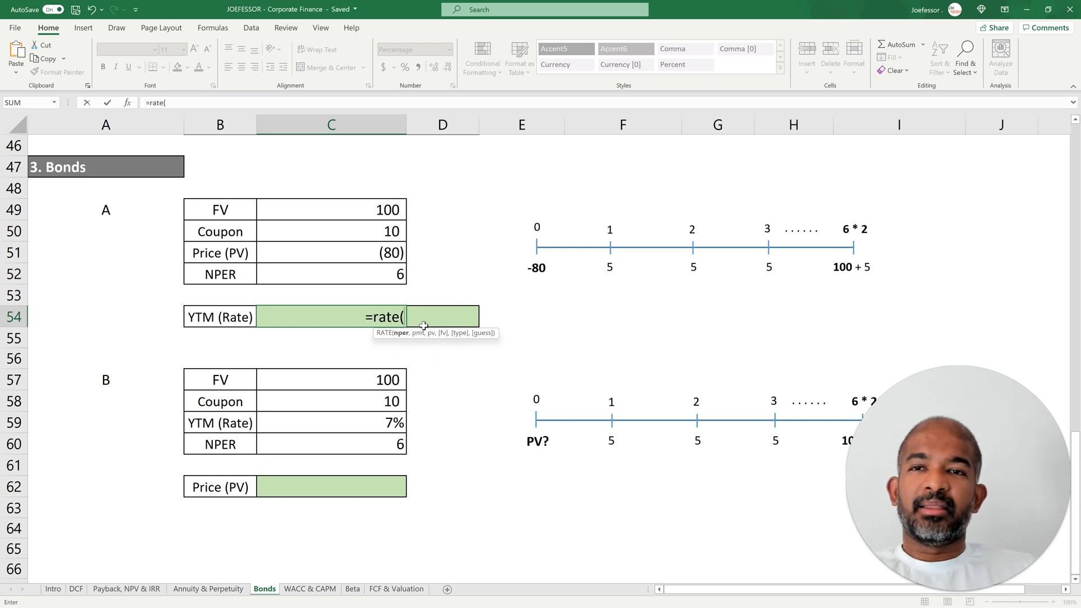
pyautogui.click(394, 276)
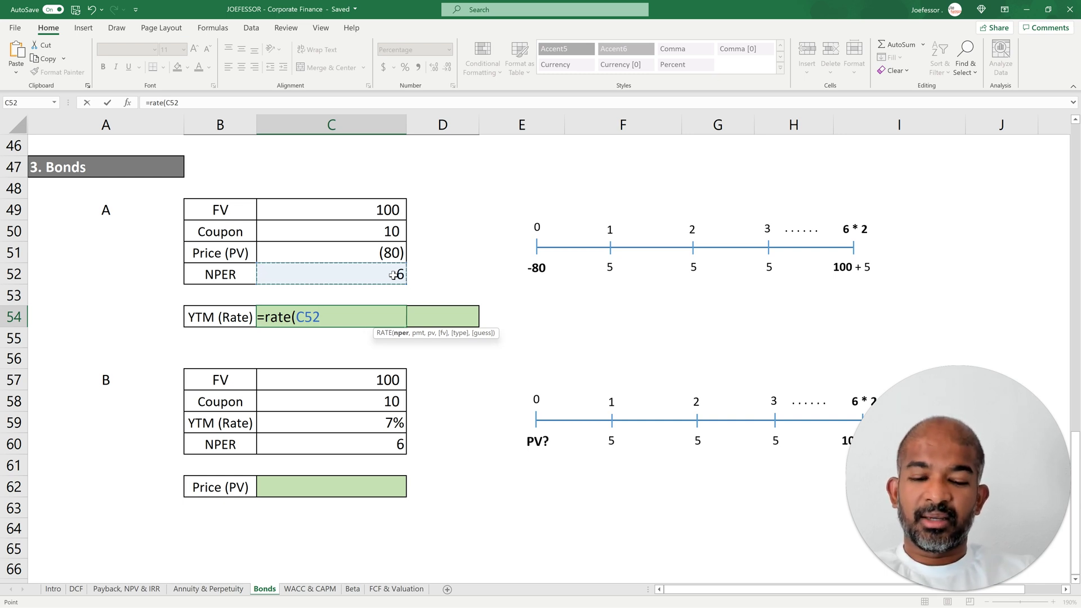
pyautogui.write('*2')
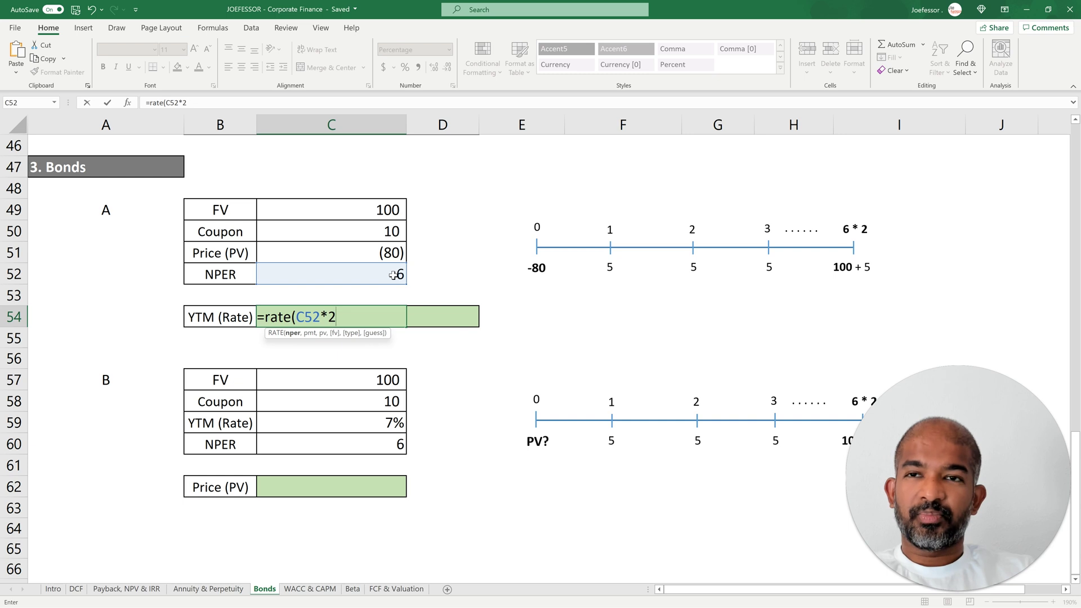
pyautogui.write(',')
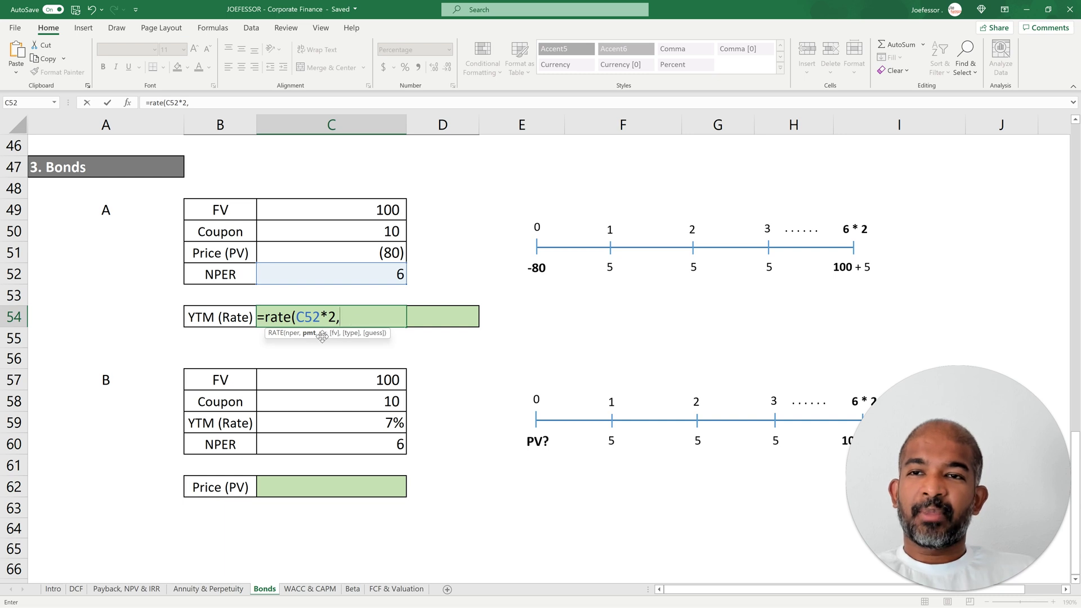
pyautogui.click(377, 233)
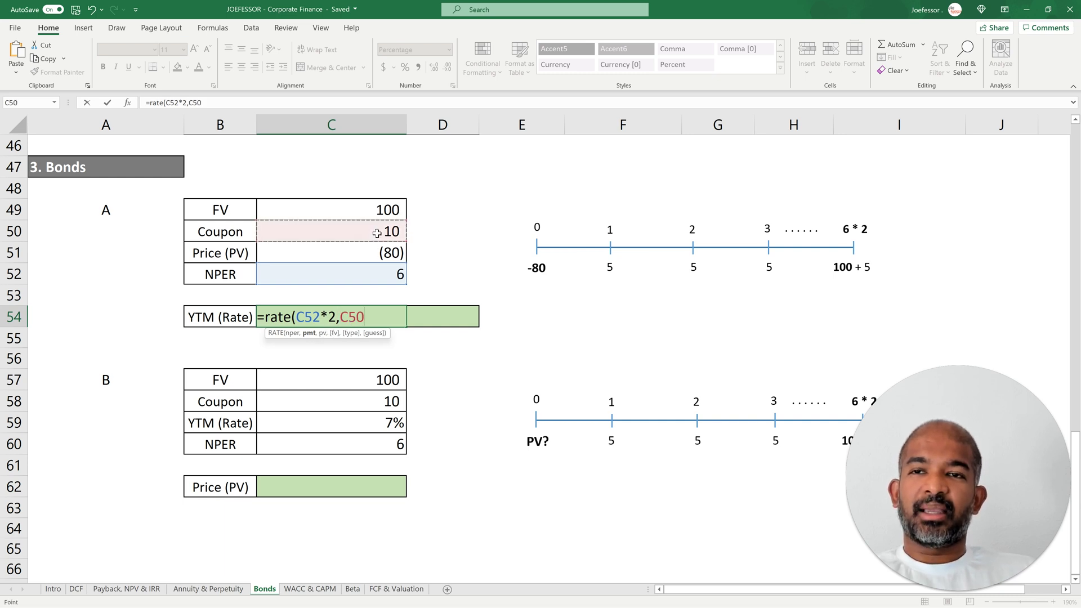
pyautogui.write('/2')
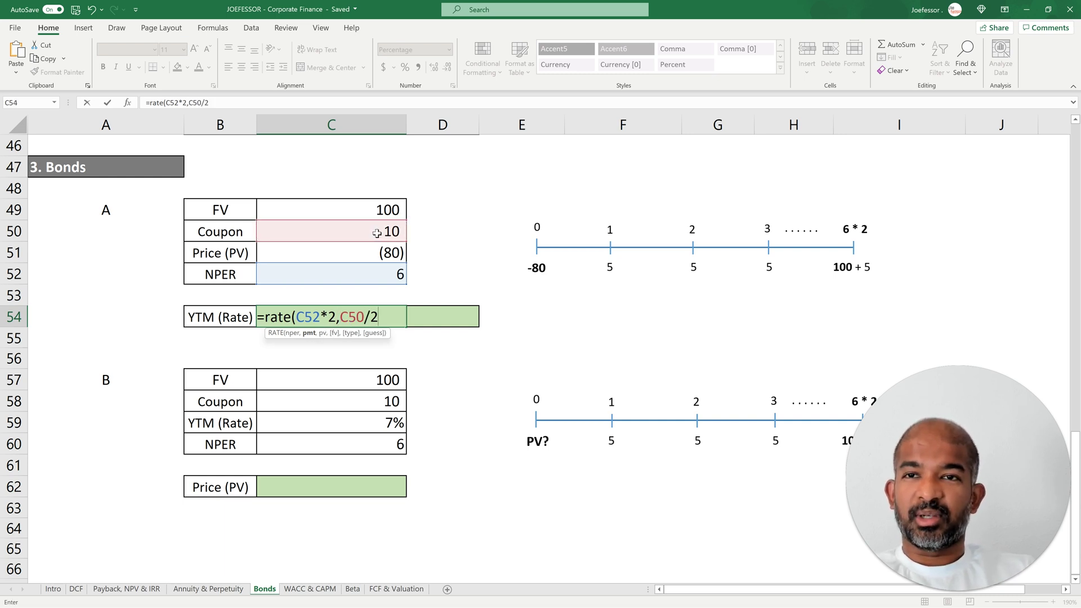
pyautogui.write(',')
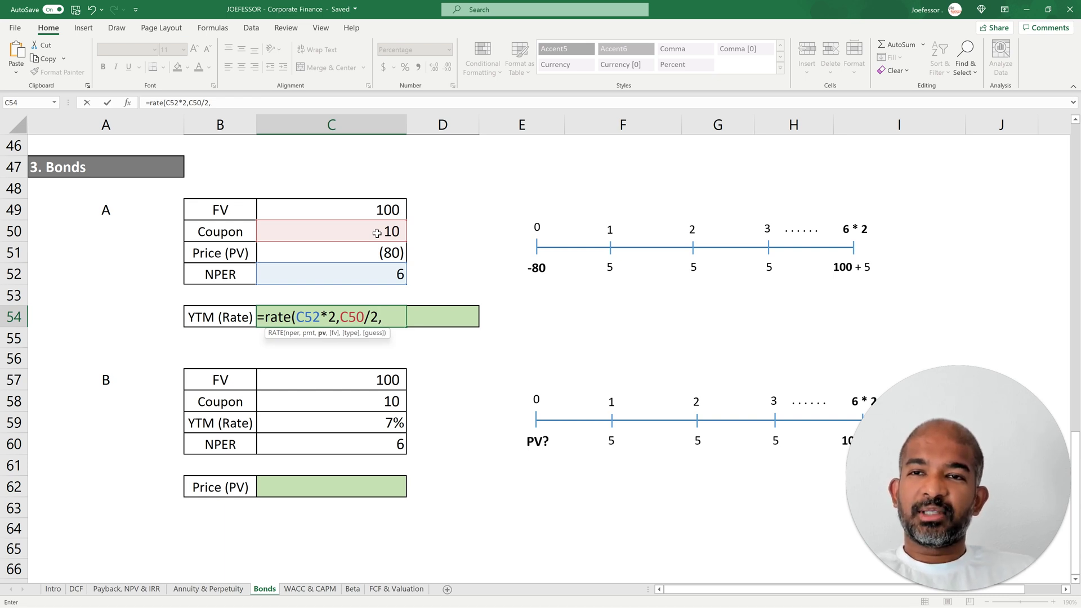
# Complete the C54 RATE formula with present value C51 and future value C49
pyautogui.click(367, 253)
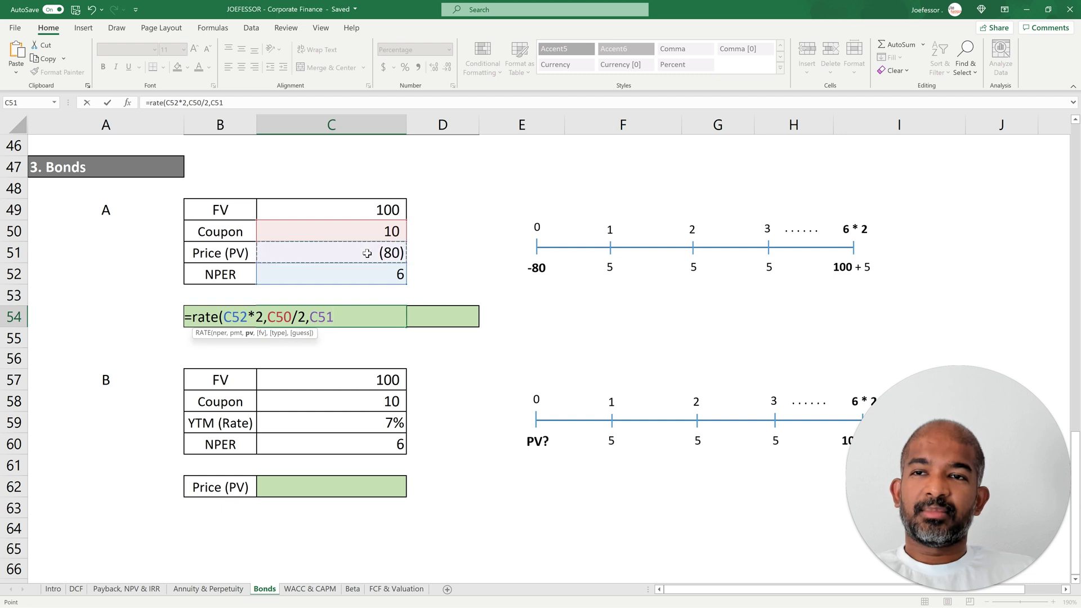
pyautogui.write(',')
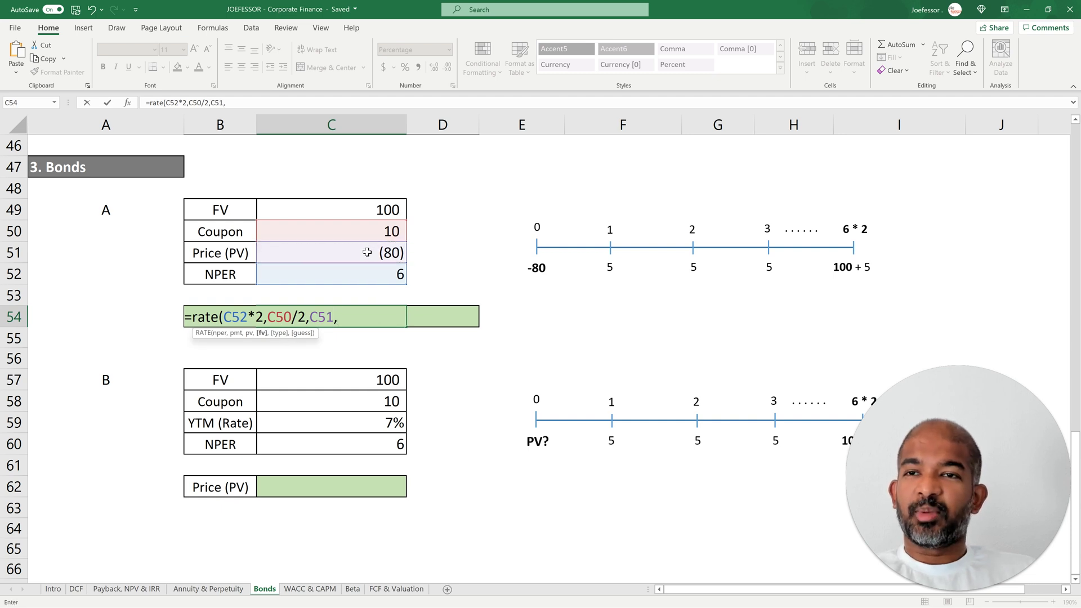
pyautogui.click(372, 212)
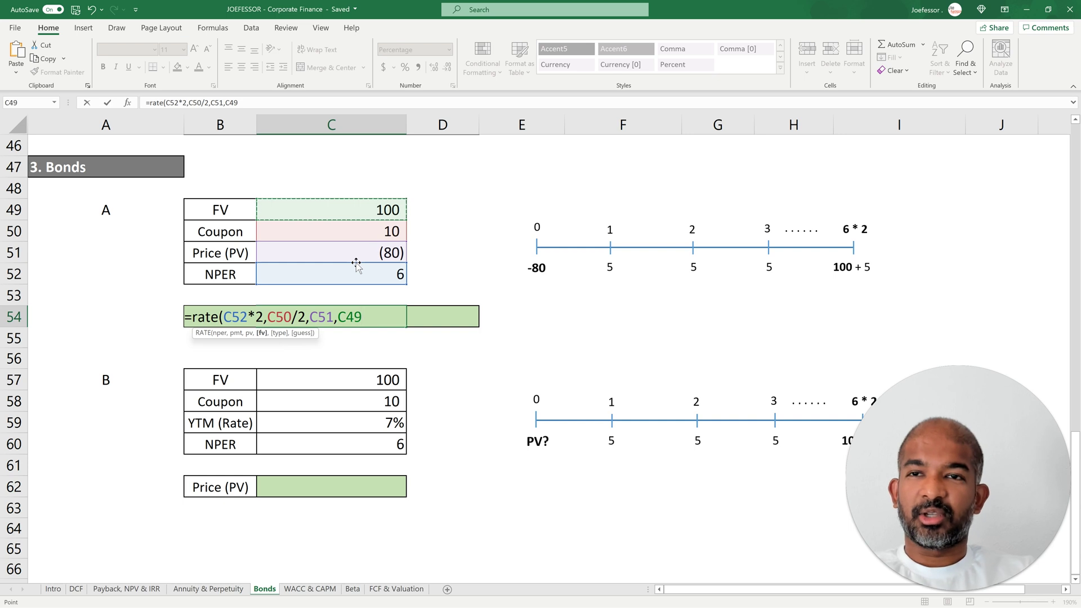
pyautogui.write(')')
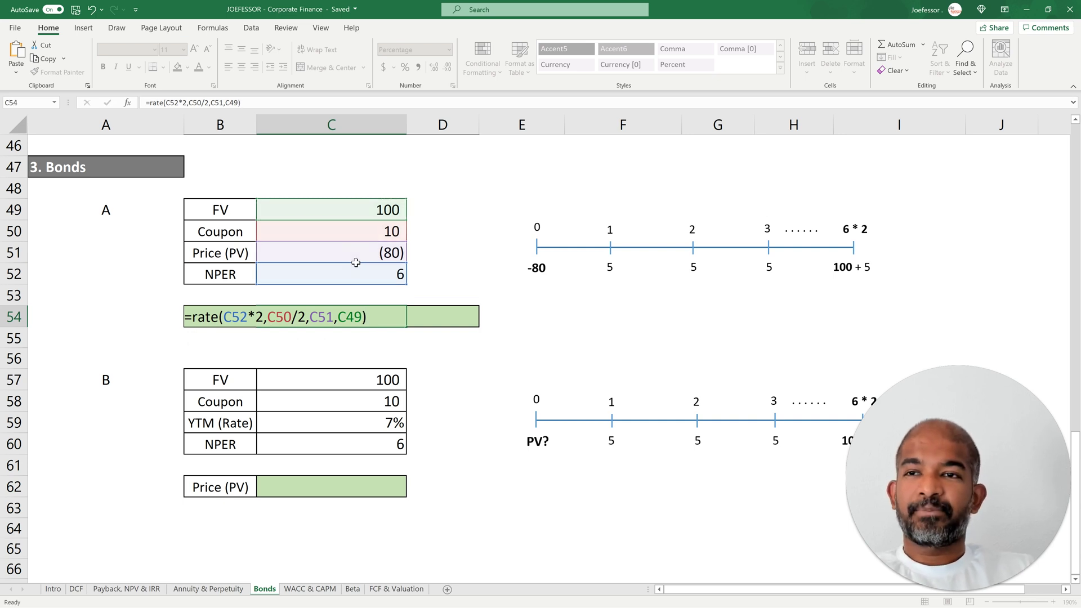
# Confirm the RATE formula in C54 and annualize the semi-annual yield in D54 with the formula =C54*2
pyautogui.press('Return')
pyautogui.press('Up')
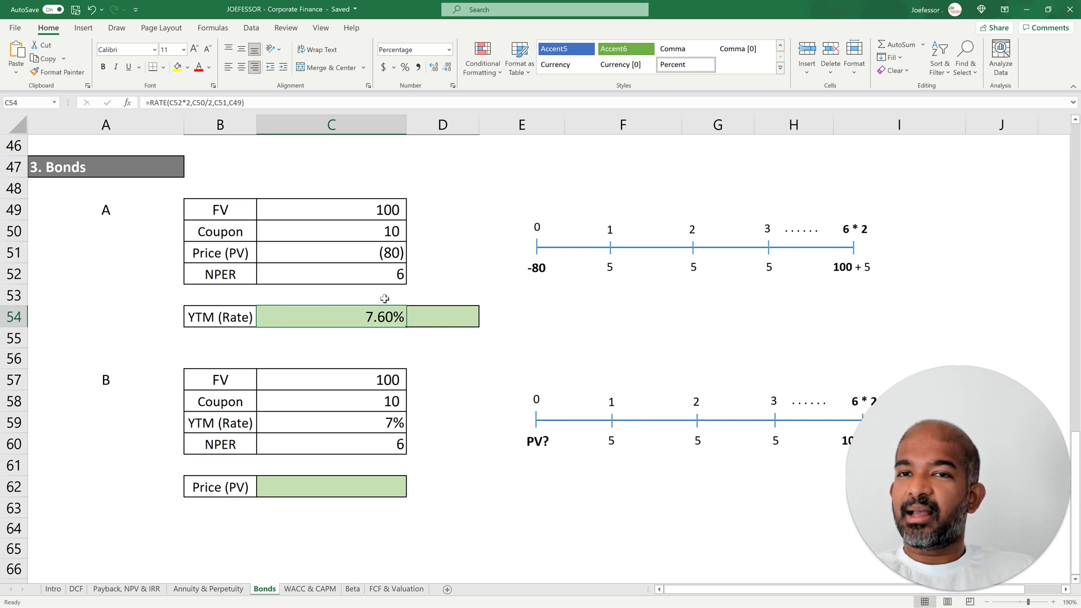
pyautogui.click(443, 317)
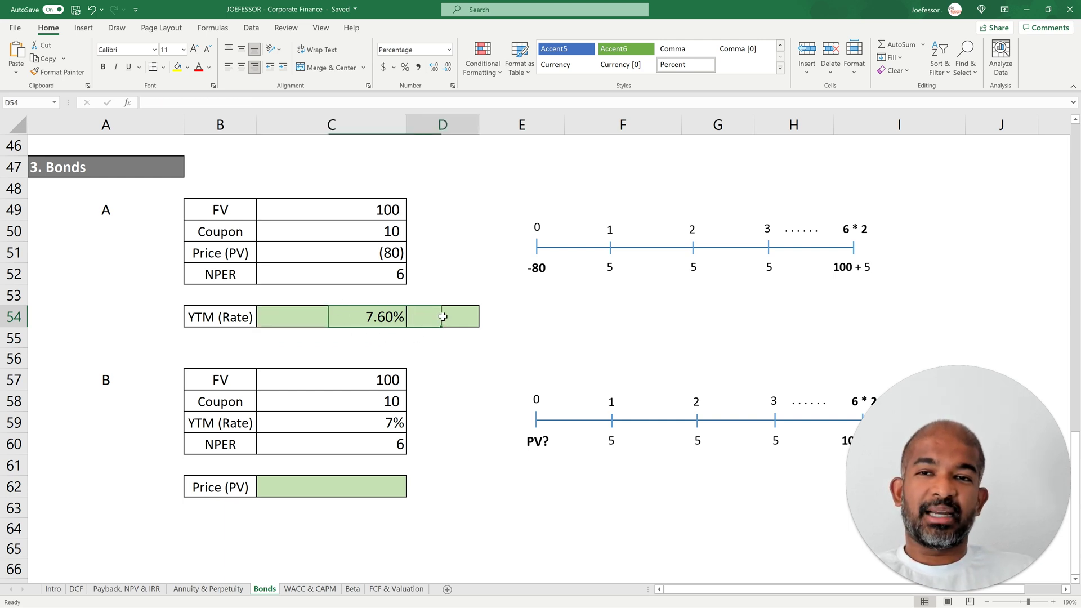
pyautogui.write('=')
pyautogui.press('Left')
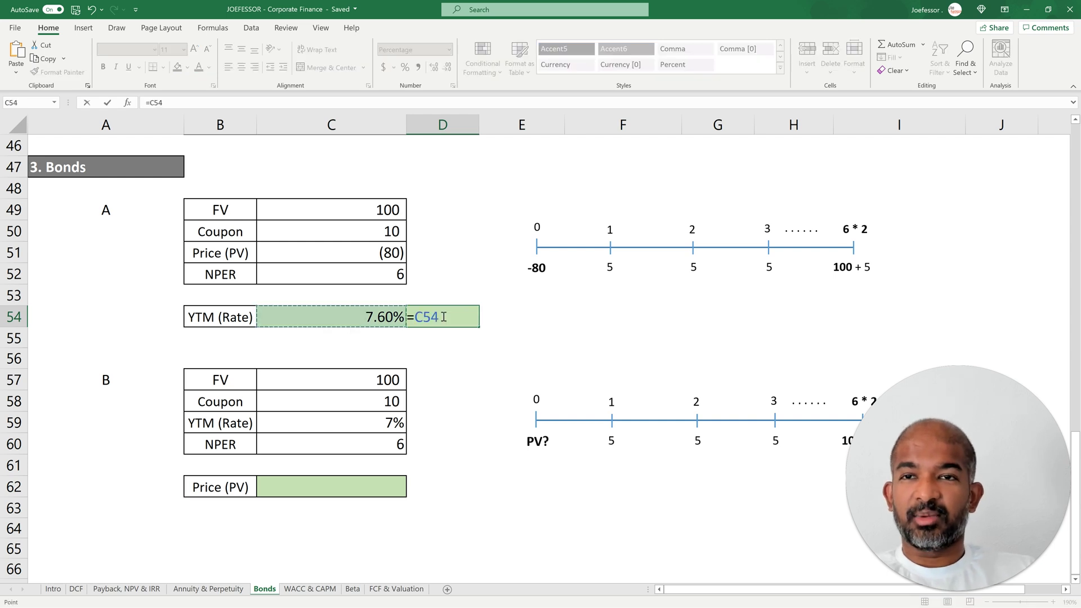
pyautogui.write('*2')
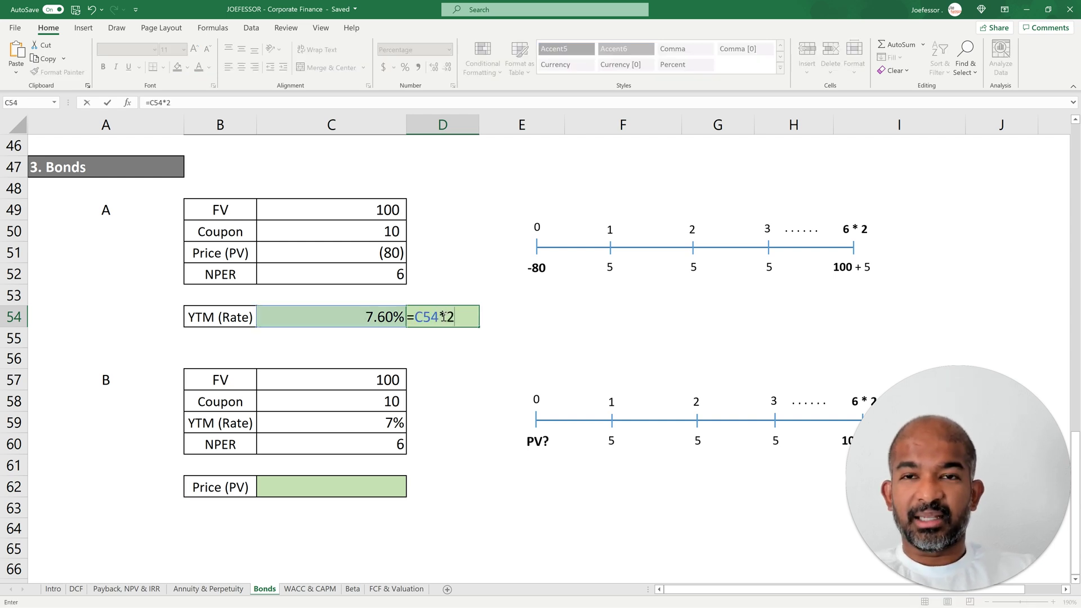
pyautogui.press('Return')
pyautogui.press('Down')
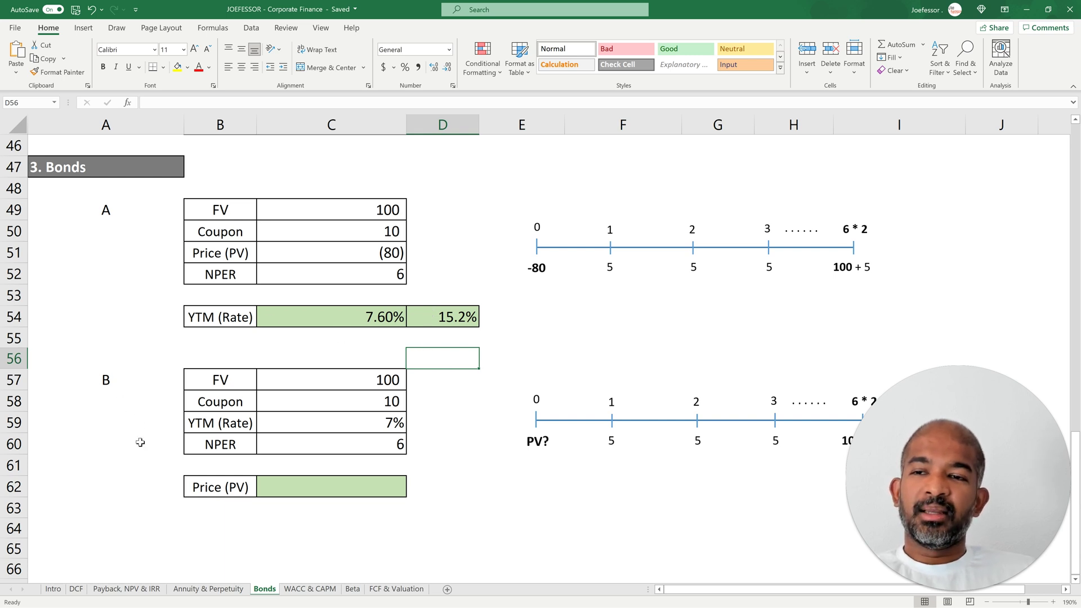
pyautogui.click(321, 357)
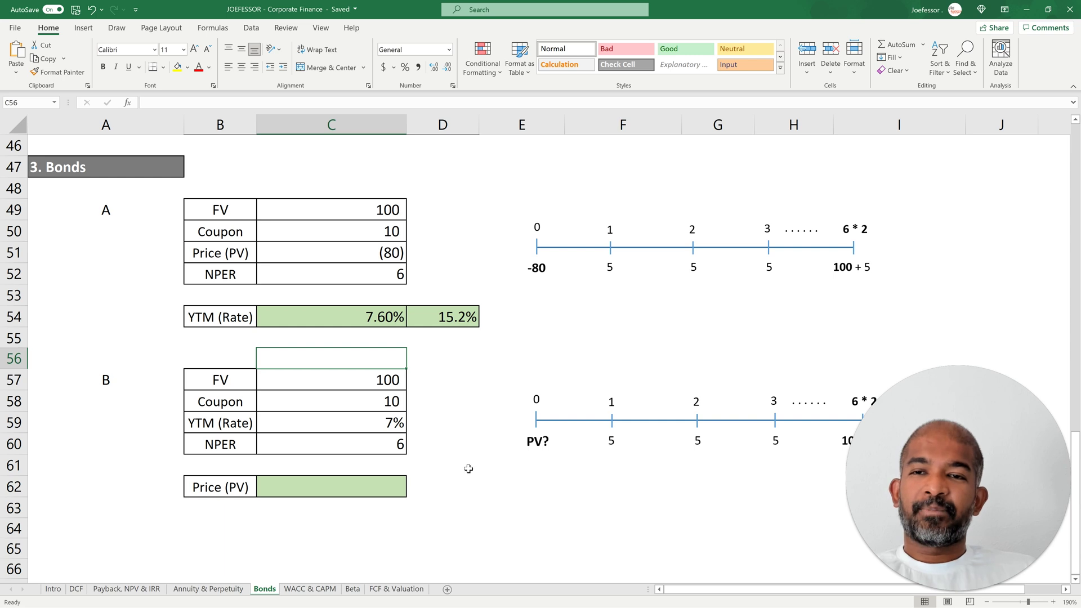
pyautogui.click(396, 423)
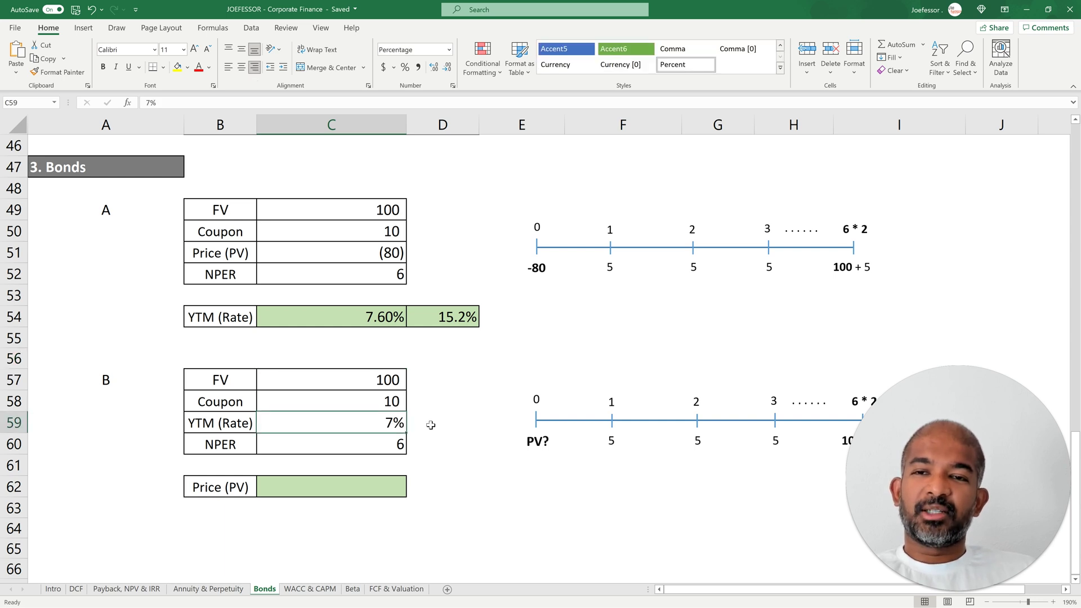
pyautogui.click(349, 488)
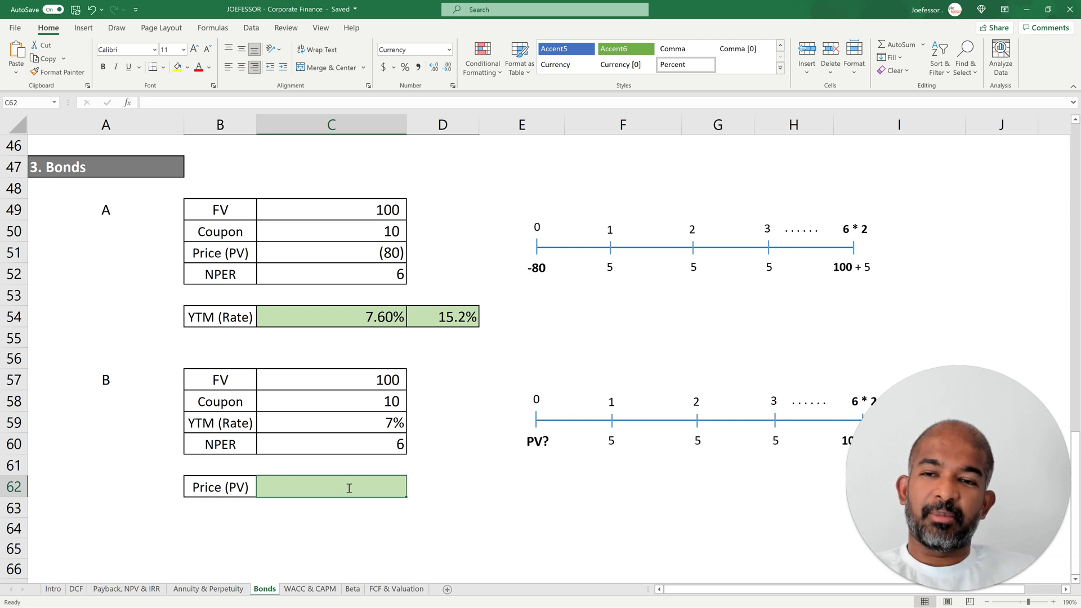
pyautogui.write('=')
pyautogui.press('Escape')
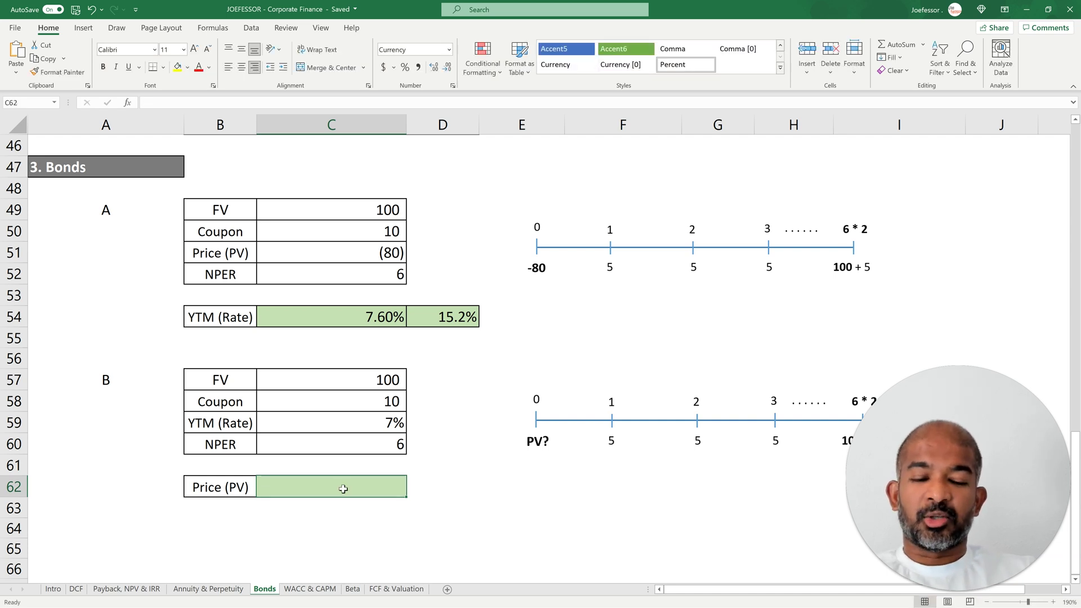
pyautogui.write('+')
pyautogui.press('Escape')
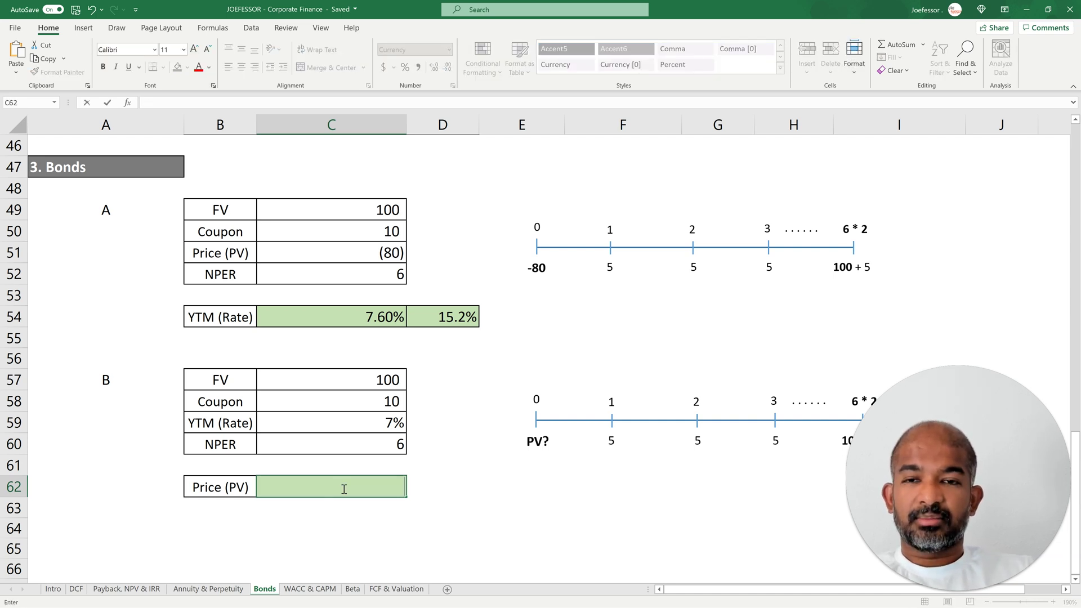
# Start a PV formula in C62 for the price of bond case B, with rate C59/2 and C60*2 periods
pyautogui.write('=pv(')
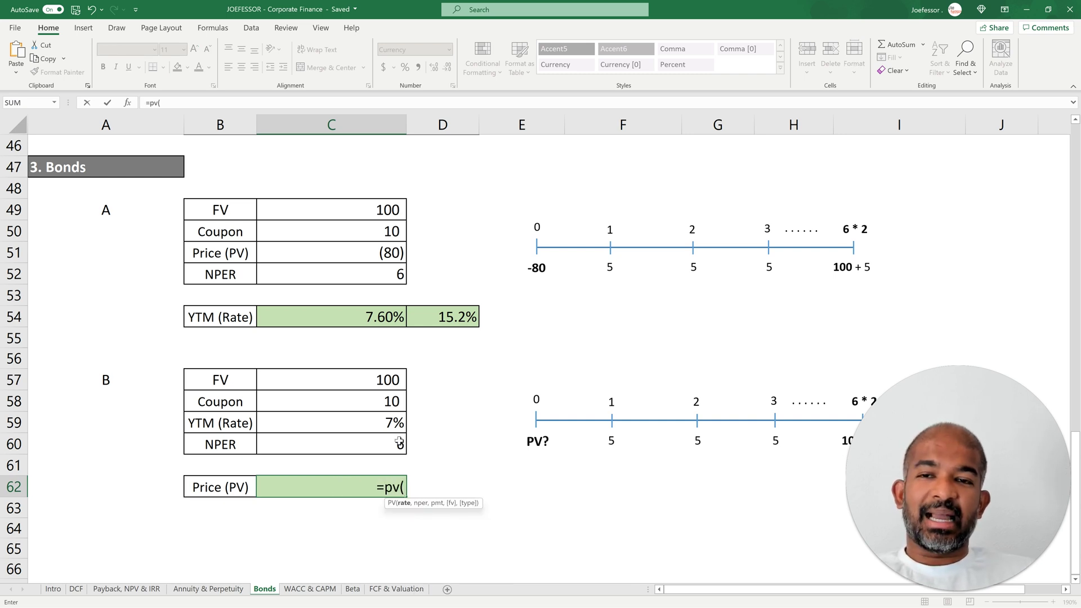
pyautogui.click(385, 423)
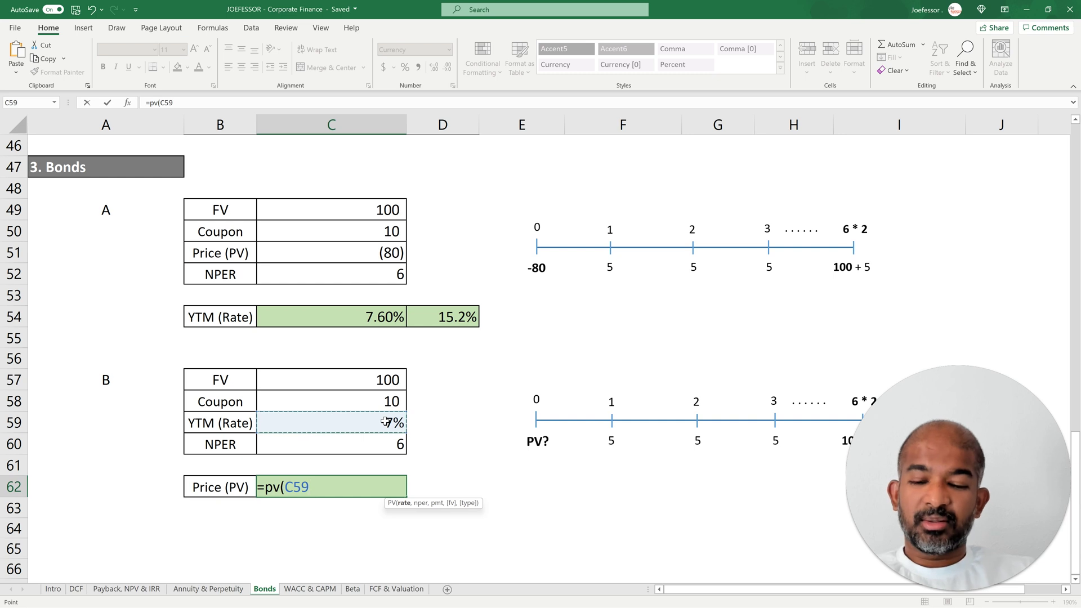
pyautogui.write('/2')
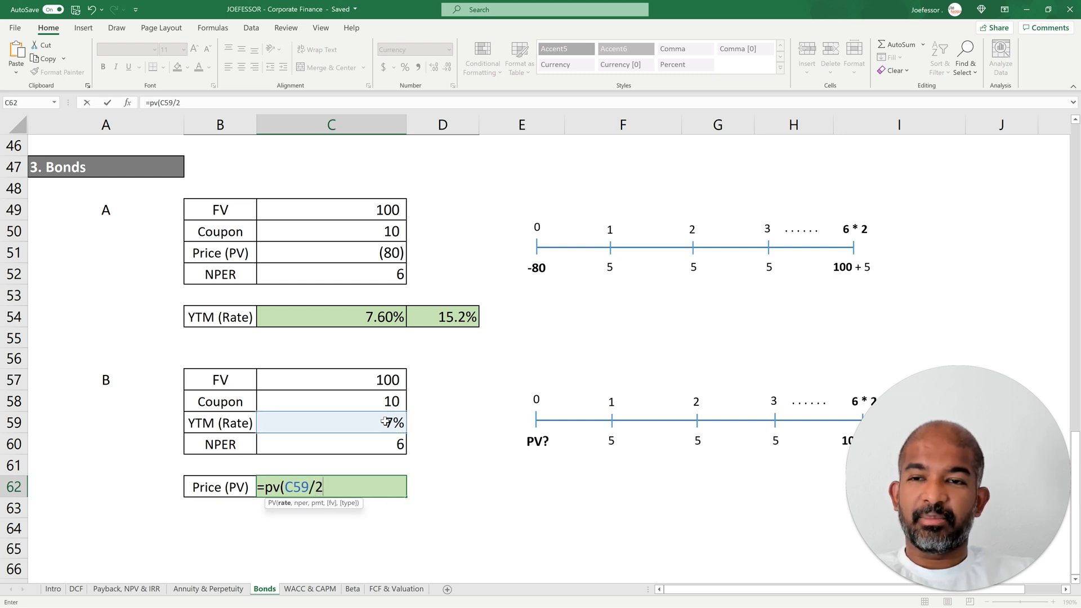
pyautogui.write(',')
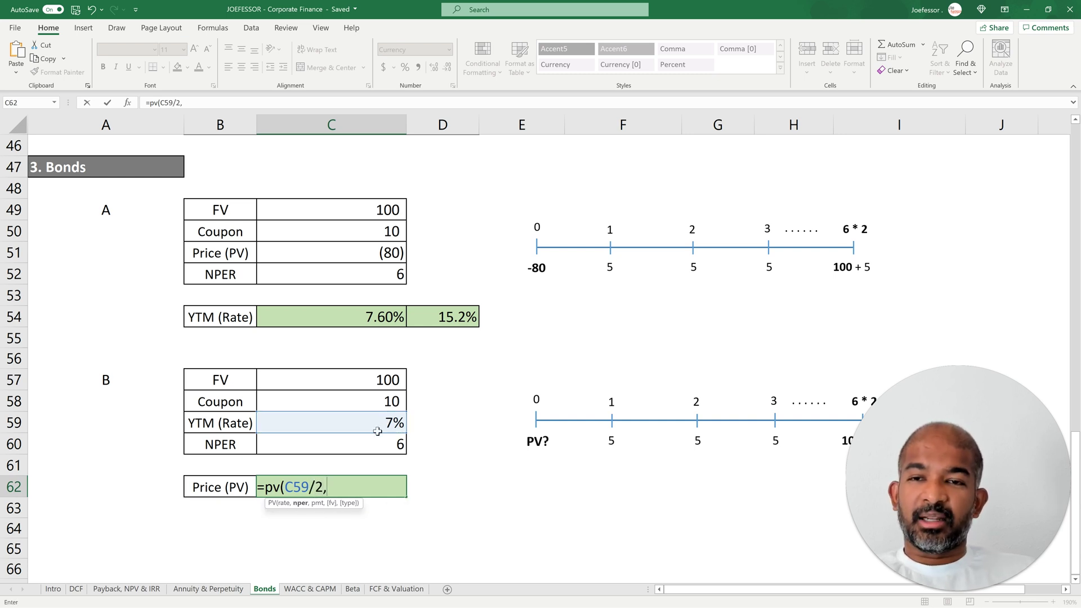
pyautogui.click(373, 448)
pyautogui.write('*2')
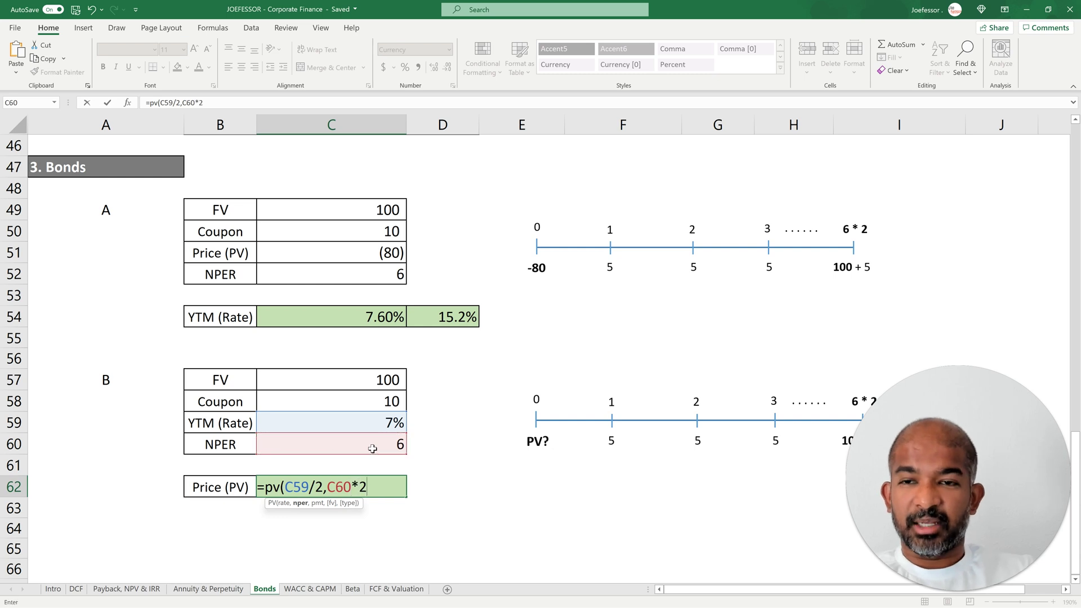
pyautogui.write(',')
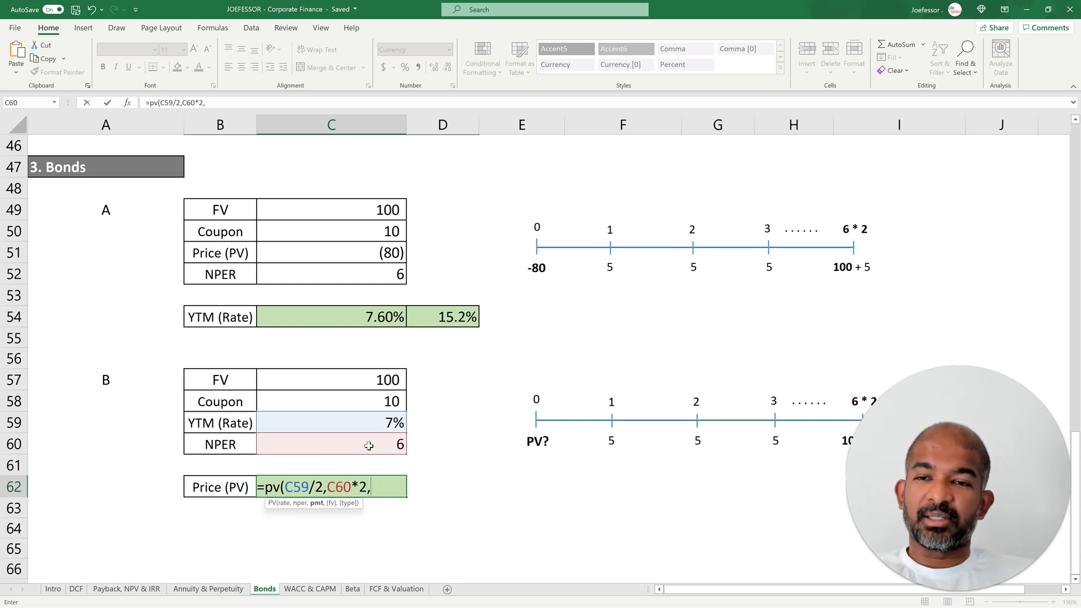
# Complete the C62 PV formula with payment C58/2 and future value C57
pyautogui.click(374, 403)
pyautogui.write('/2')
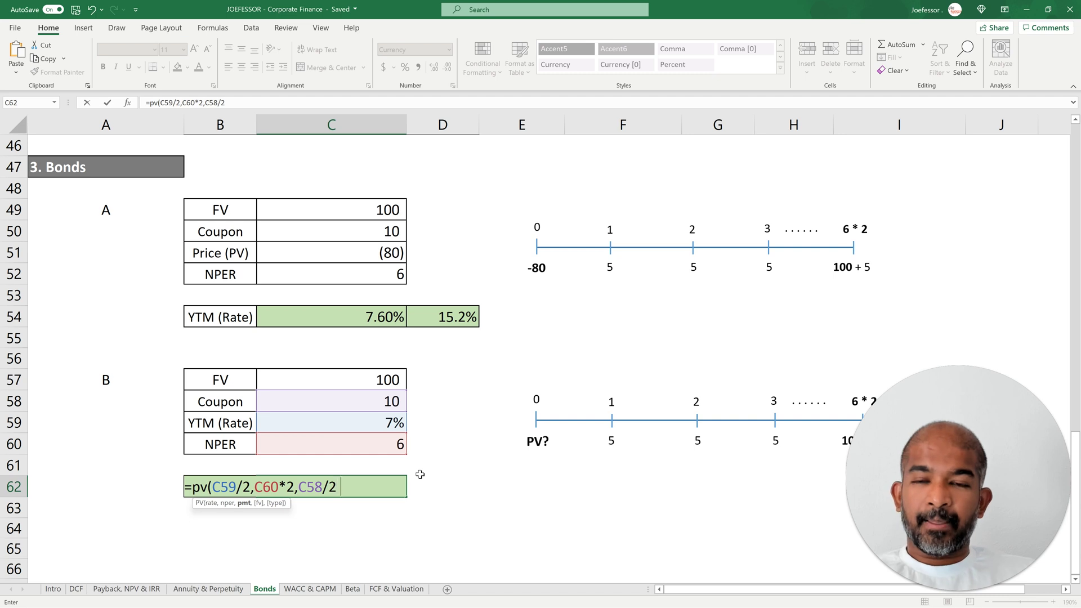
pyautogui.write(',')
pyautogui.click(382, 379)
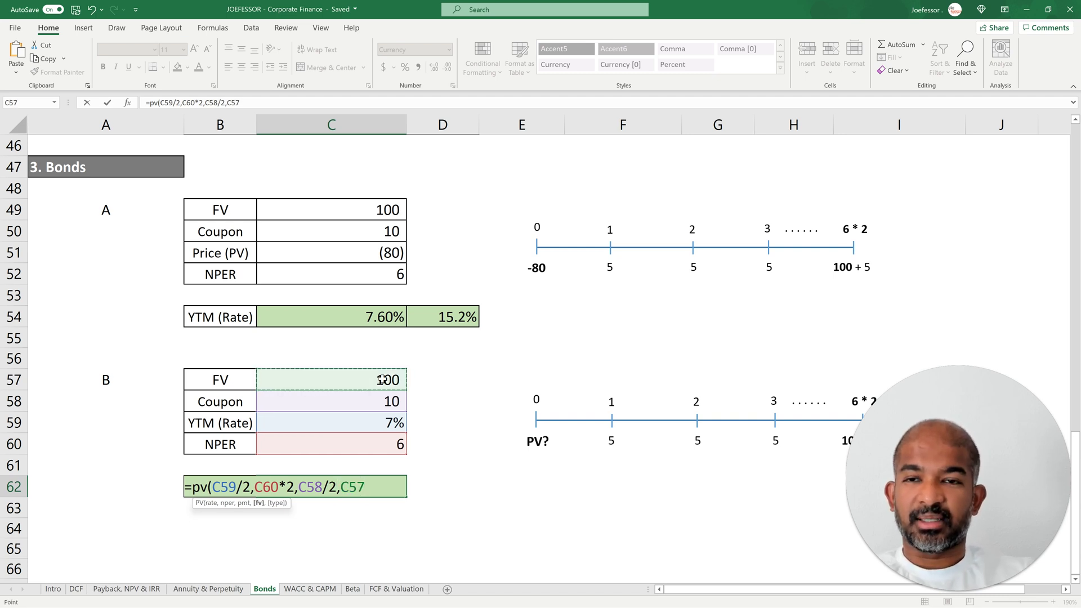
pyautogui.write(')')
pyautogui.press('Return')
pyautogui.press('Up')
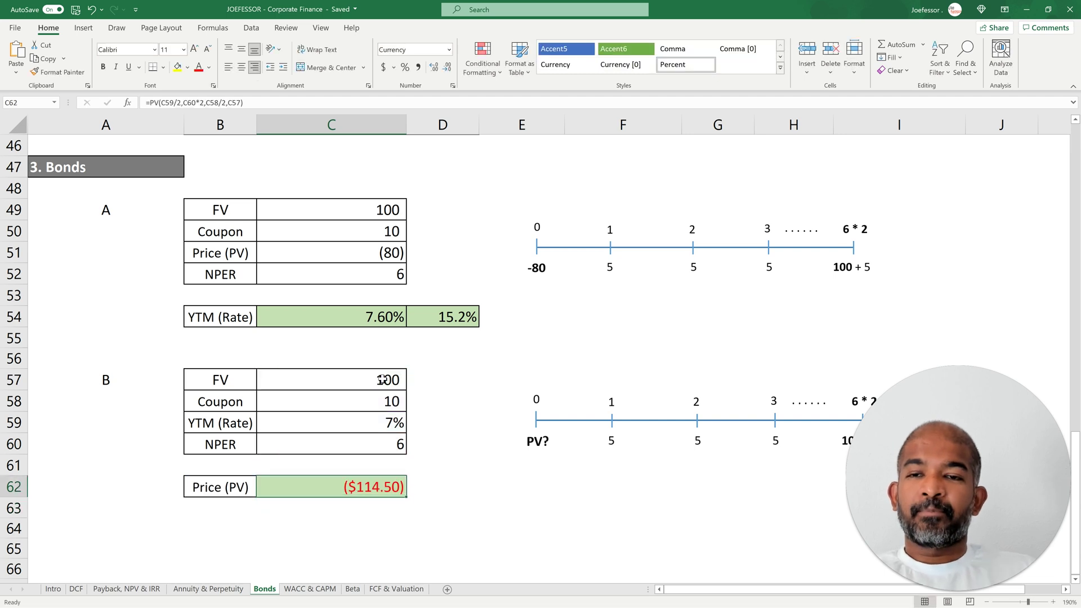